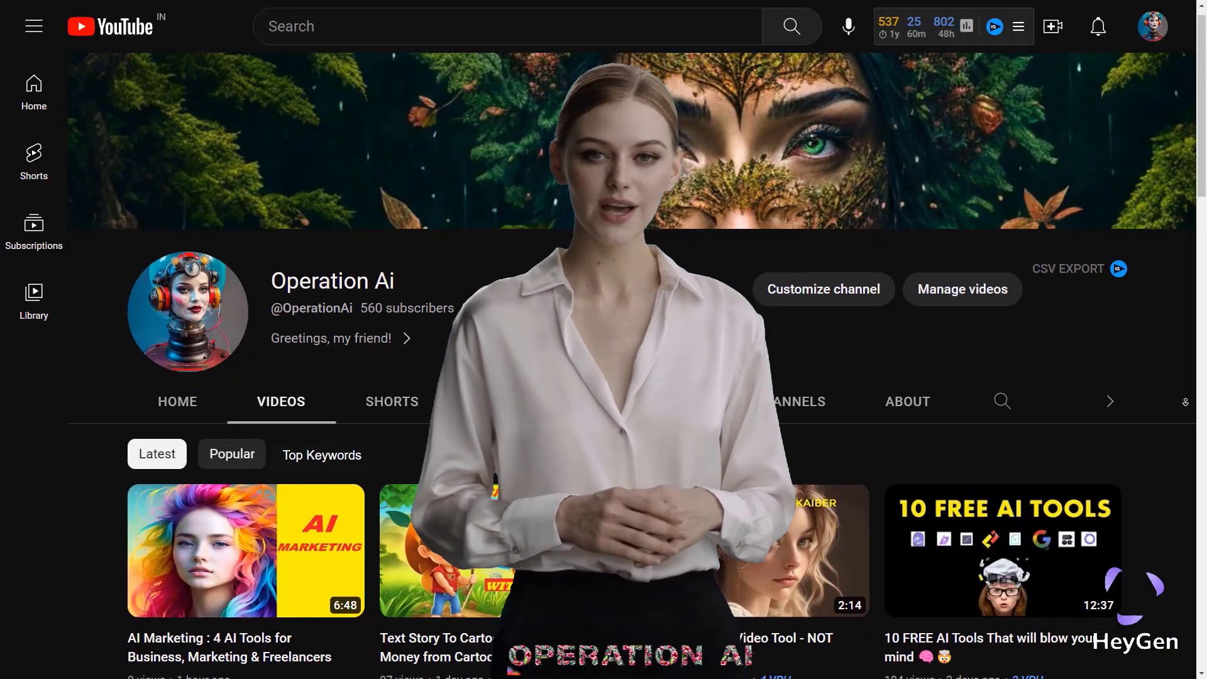
scroll(603, 378, down, 2)
scroll(604, 377, down, 4)
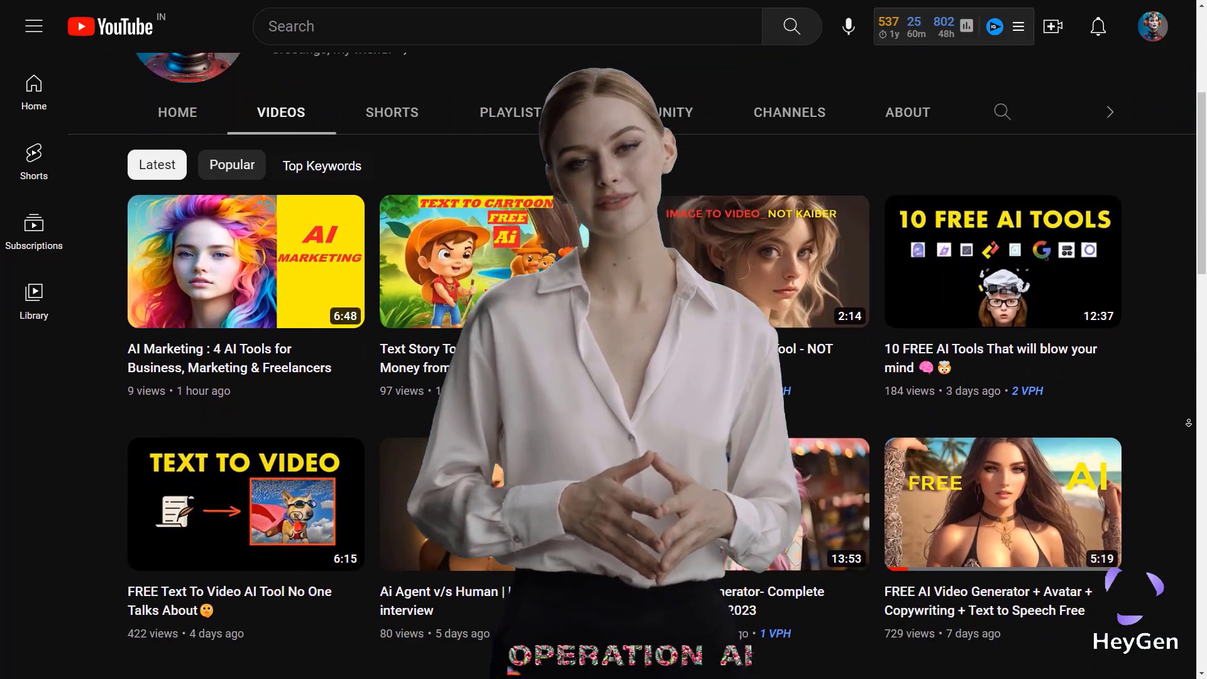
scroll(604, 378, down, 4)
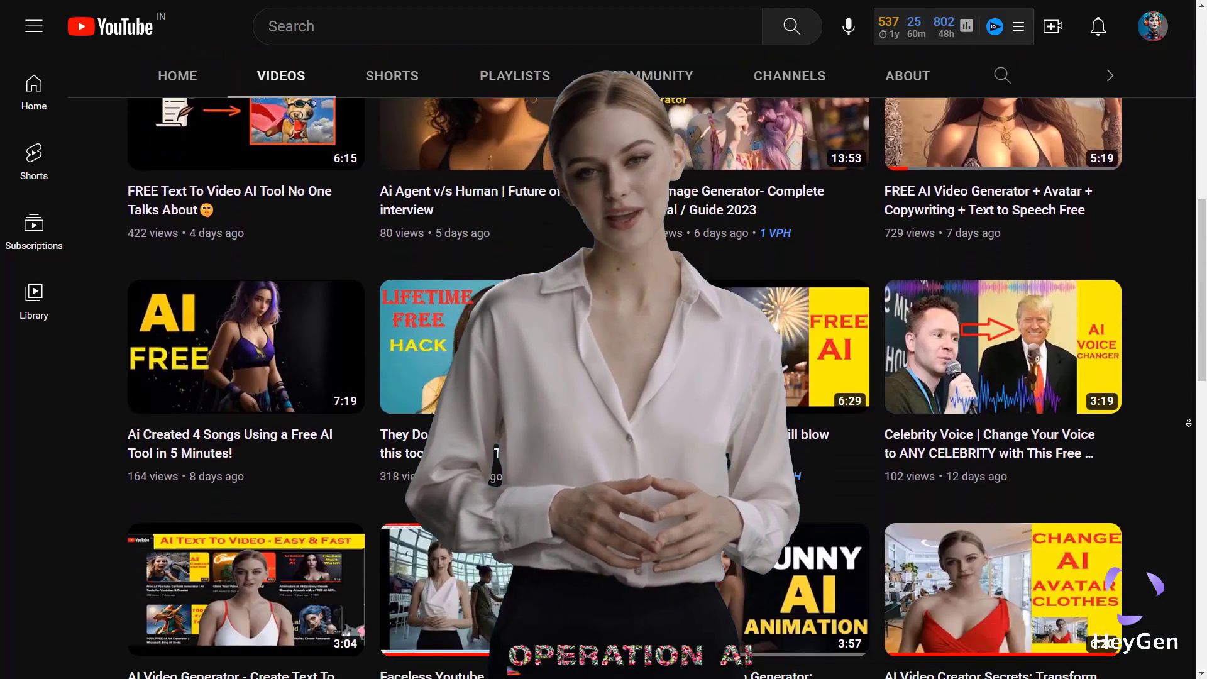
scroll(604, 377, down, 2)
scroll(604, 378, down, 2)
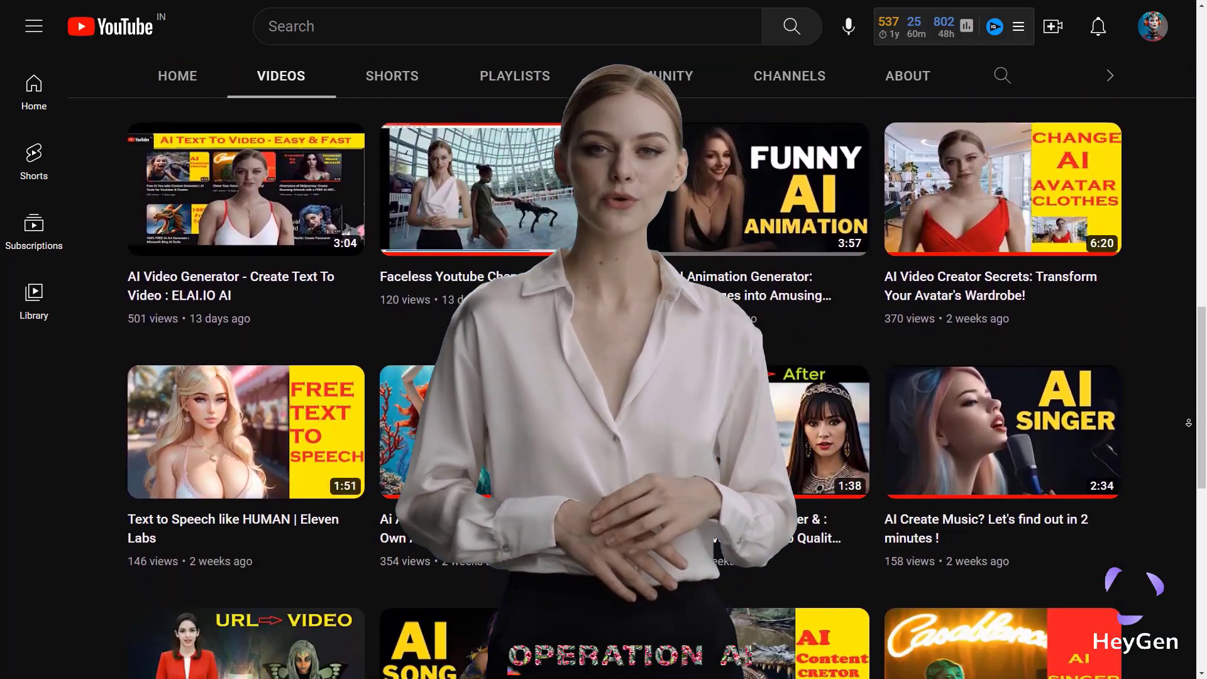
scroll(604, 378, down, 1)
scroll(604, 378, down, 1)
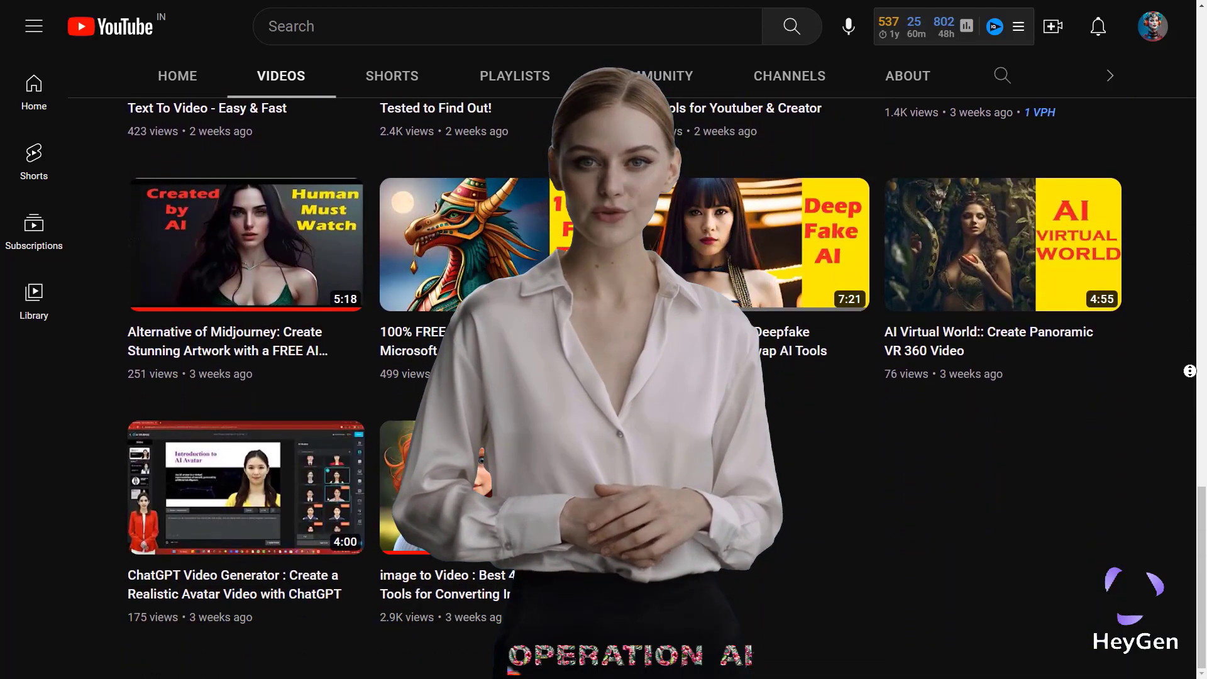
scroll(604, 378, up, 2)
scroll(603, 377, up, 1)
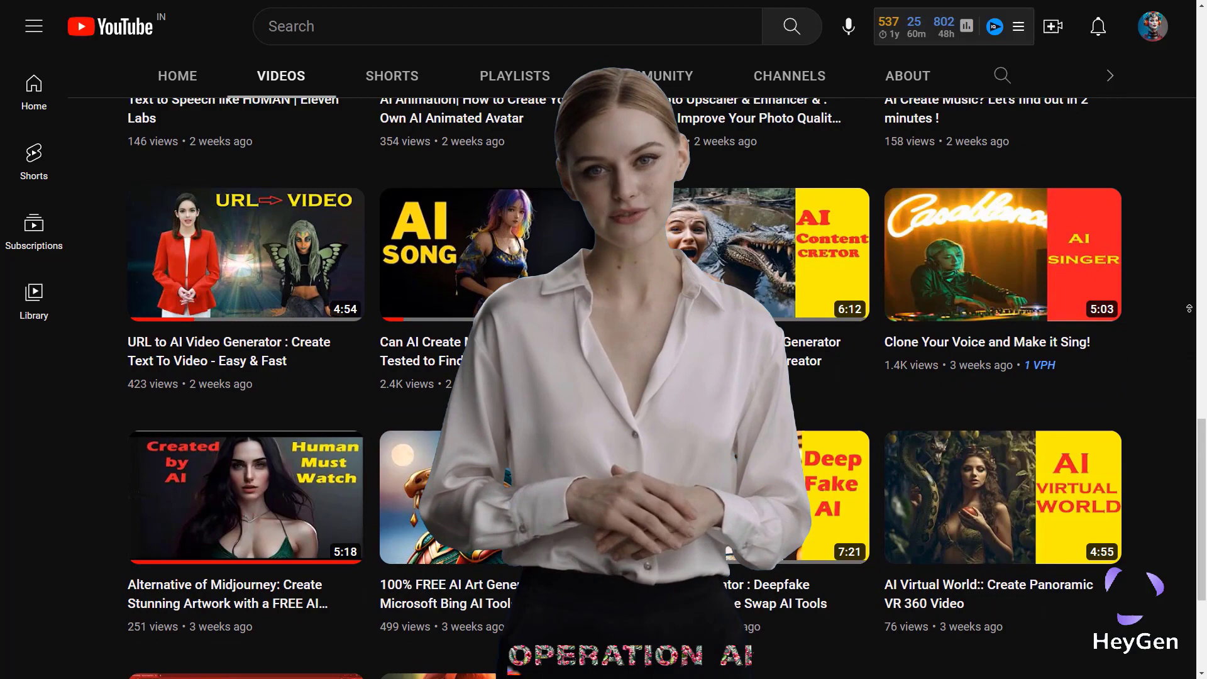
scroll(603, 377, up, 1)
scroll(604, 378, up, 1)
scroll(604, 378, up, 1)
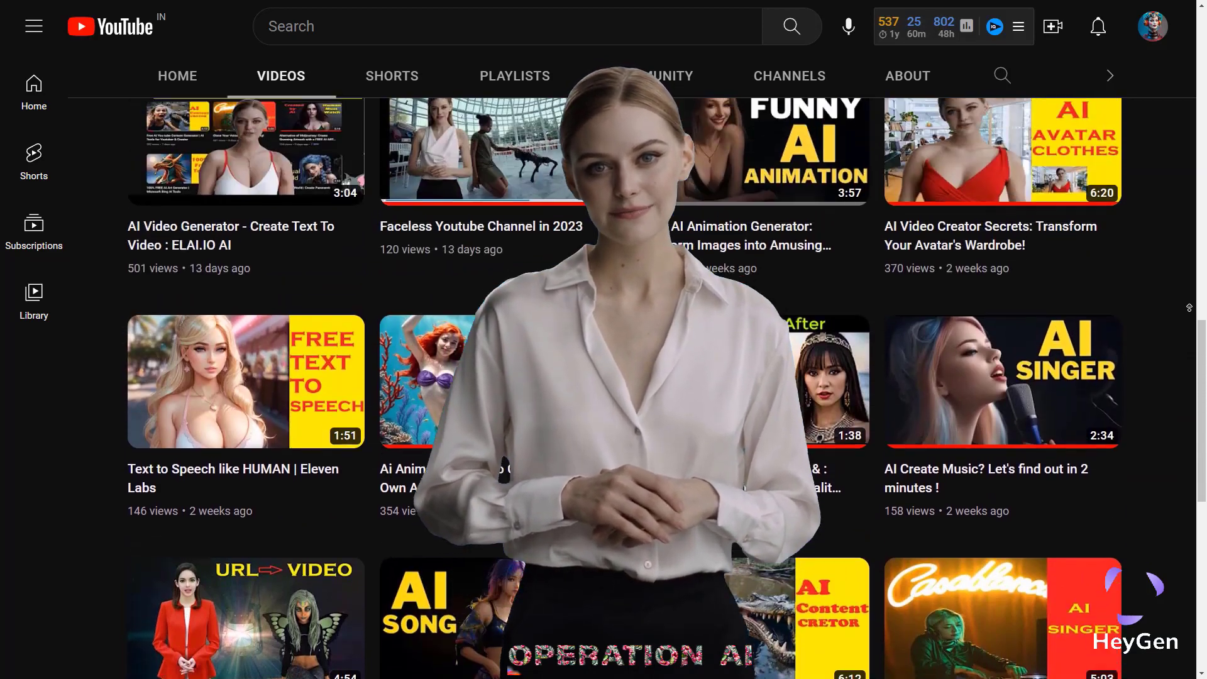
scroll(604, 378, up, 1)
scroll(604, 378, up, 1)
scroll(604, 377, up, 1)
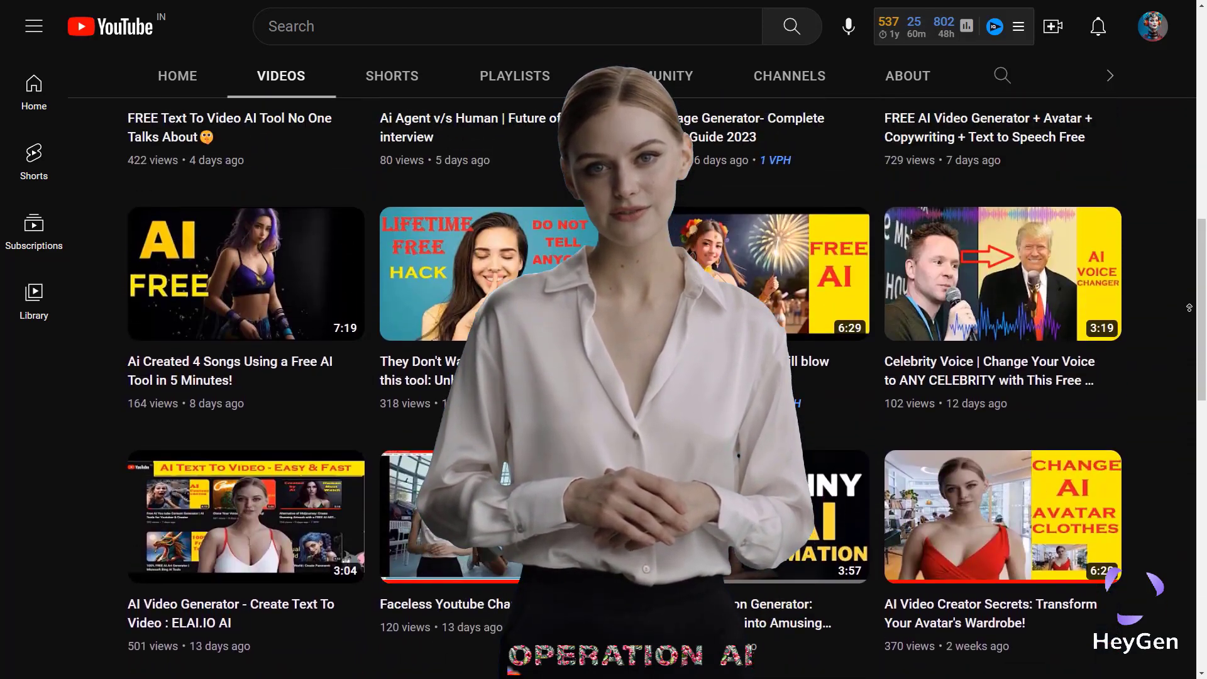
scroll(604, 378, up, 1)
scroll(603, 377, up, 2)
scroll(604, 377, up, 1)
scroll(604, 378, up, 1)
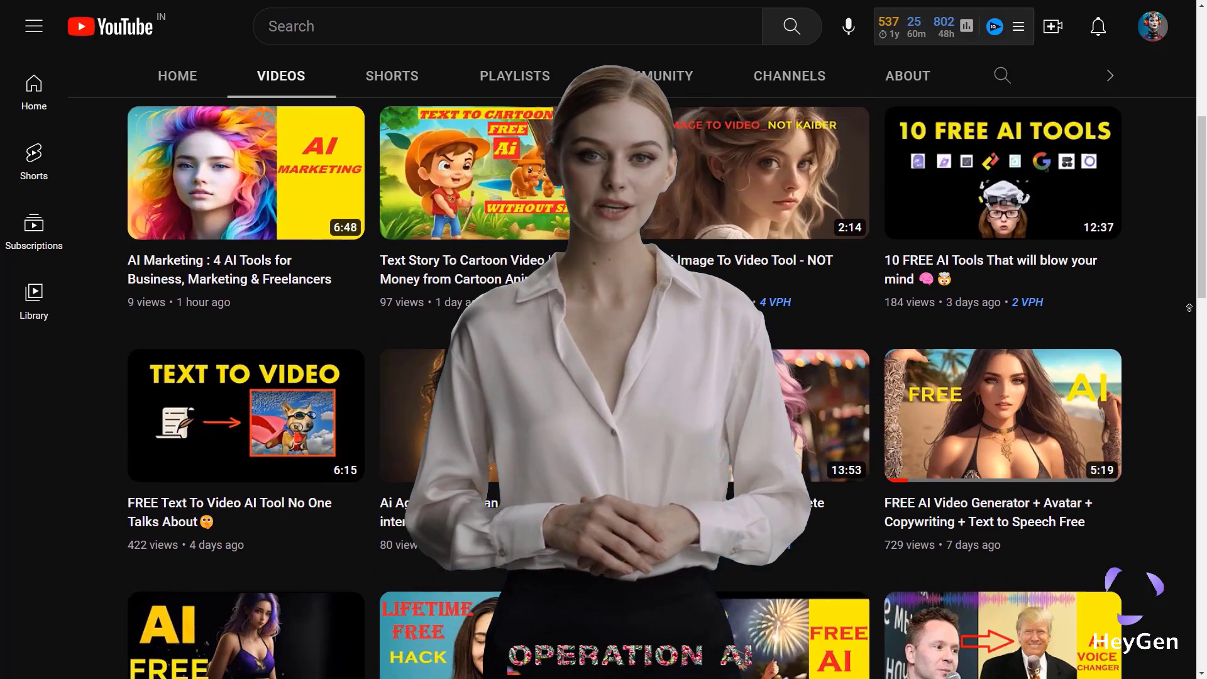
scroll(604, 377, up, 1)
scroll(603, 377, up, 2)
scroll(604, 378, up, 1)
scroll(603, 378, up, 1)
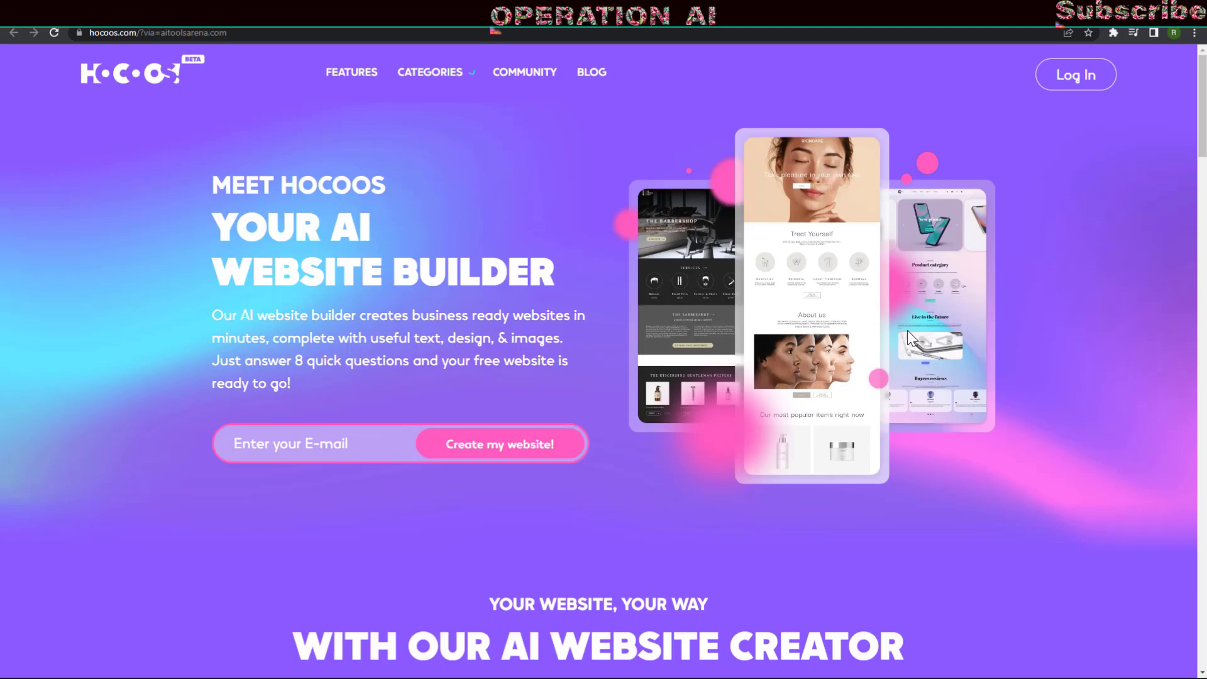
scroll(1023, 372, down, 8)
scroll(1024, 373, down, 8)
scroll(1023, 373, down, 8)
scroll(1024, 373, down, 8)
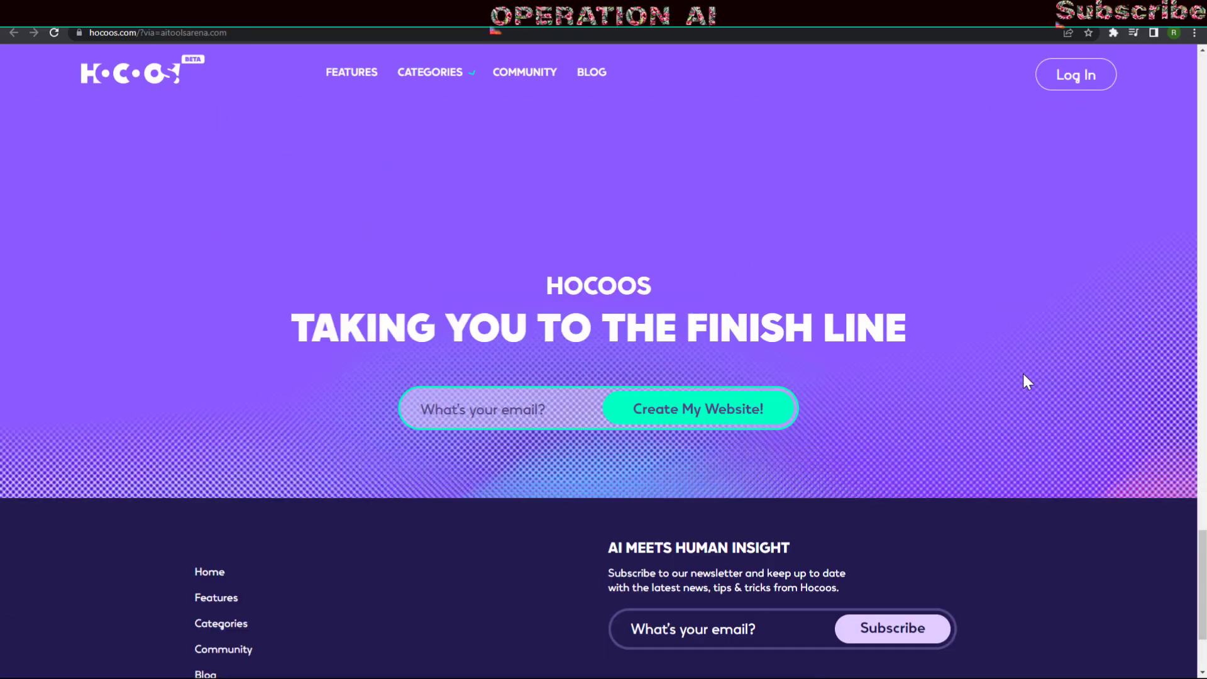
scroll(1024, 374, up, 8)
scroll(1027, 376, up, 8)
scroll(1027, 376, up, 8)
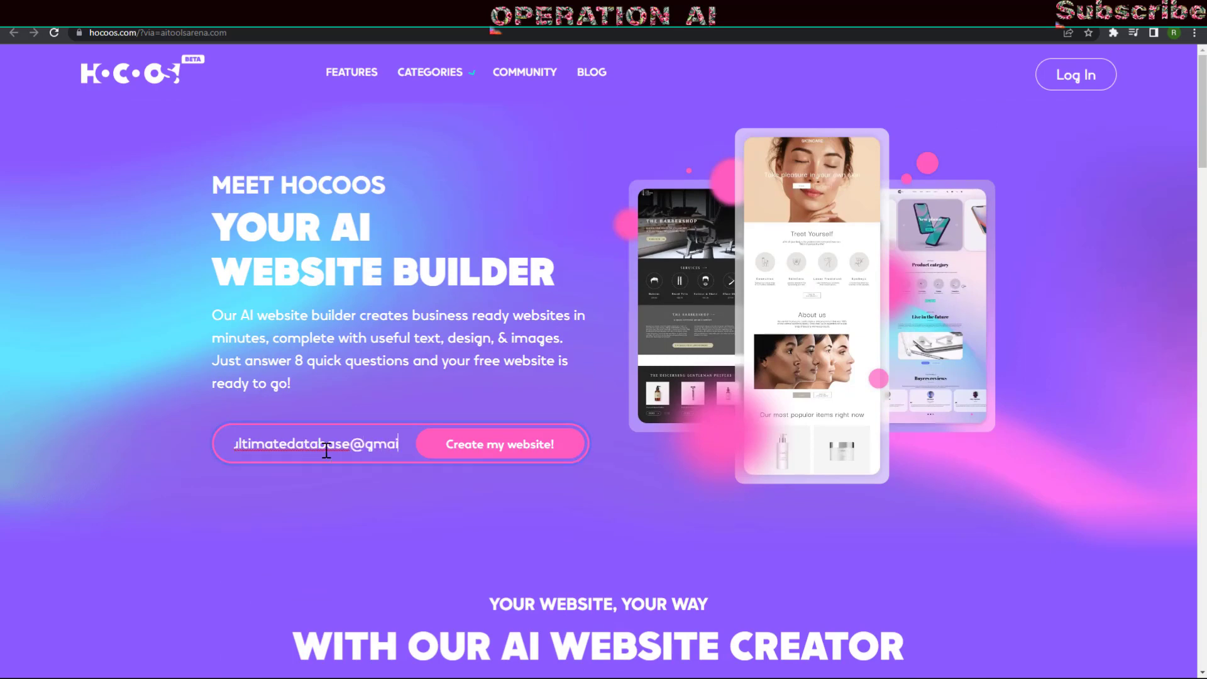
Submit the email and sign in to Hocoos with the chosen Google account.
click(500, 444)
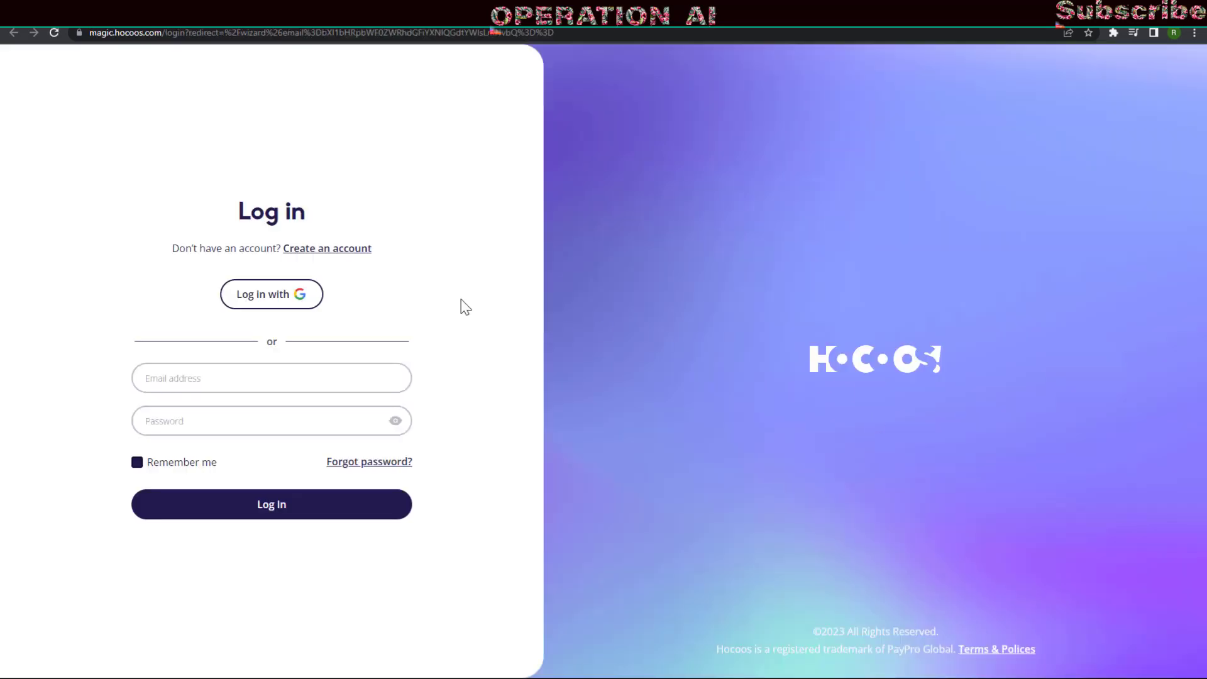
click(273, 294)
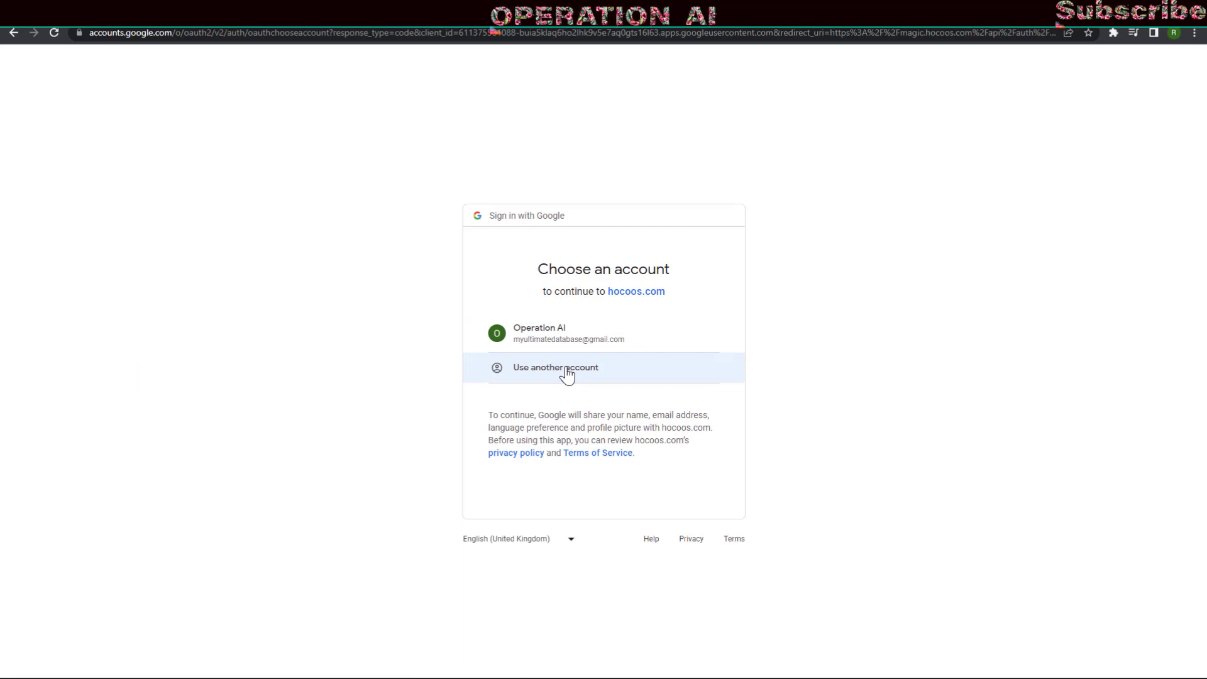
click(569, 344)
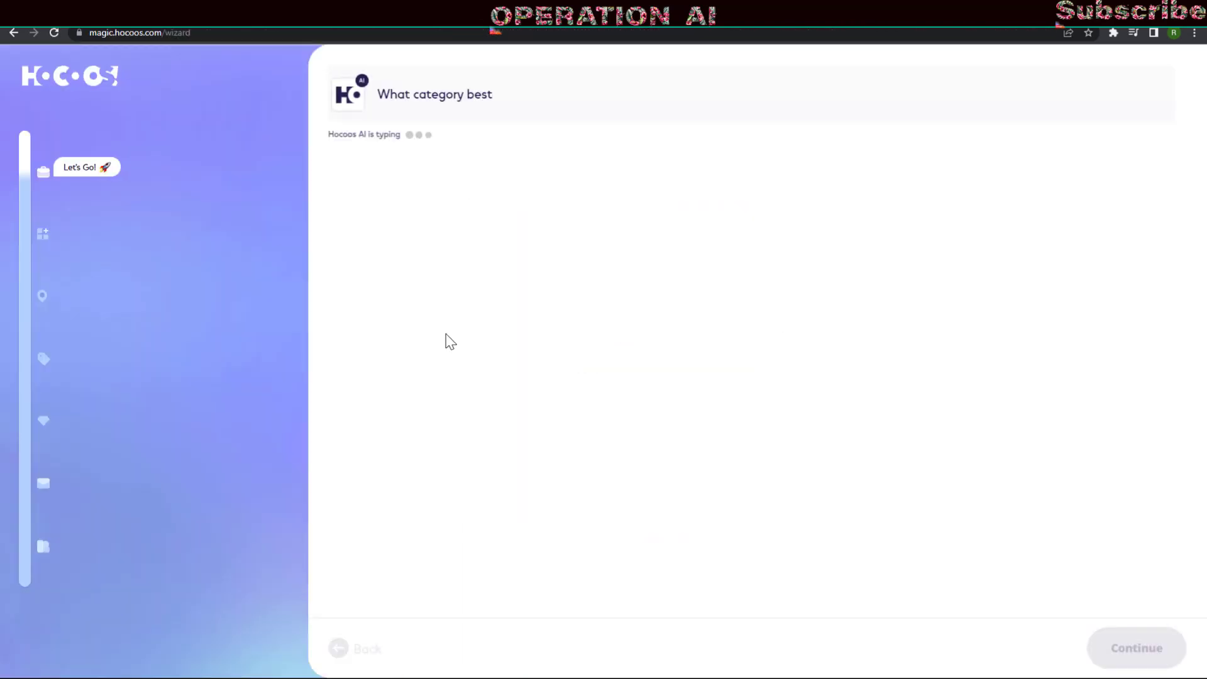
Choose Hair Products Store under Online Store as the business category.
click(447, 284)
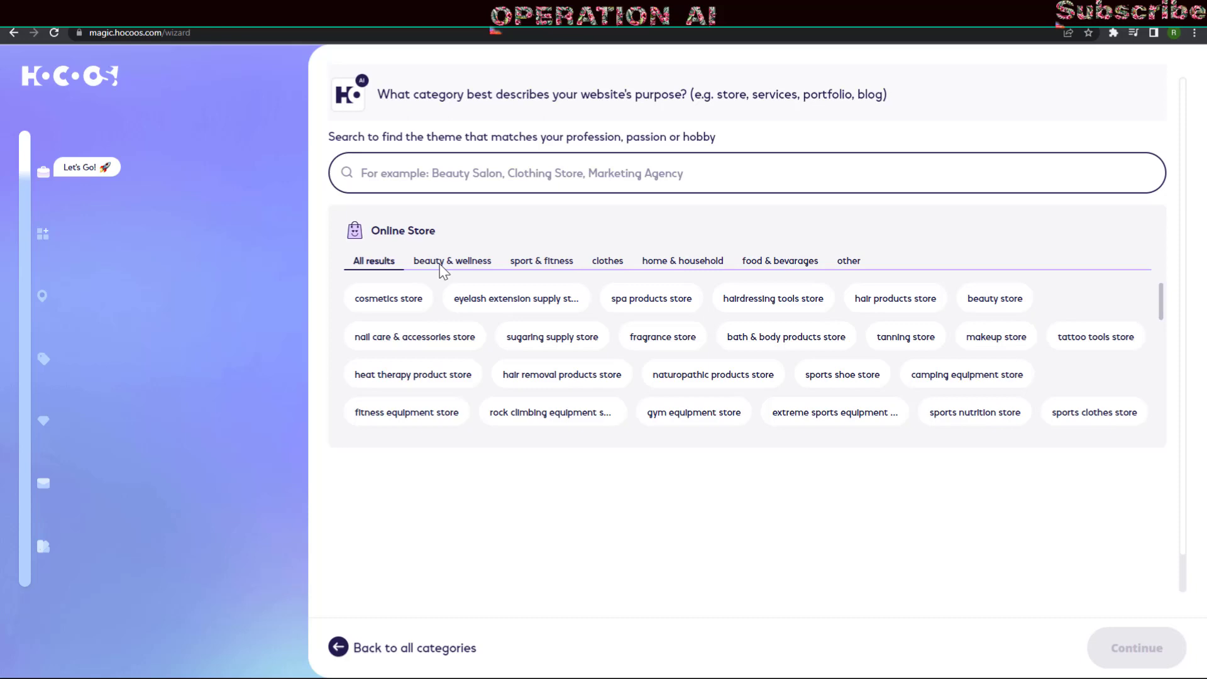
drag(378, 94, 911, 109)
click(389, 298)
click(995, 298)
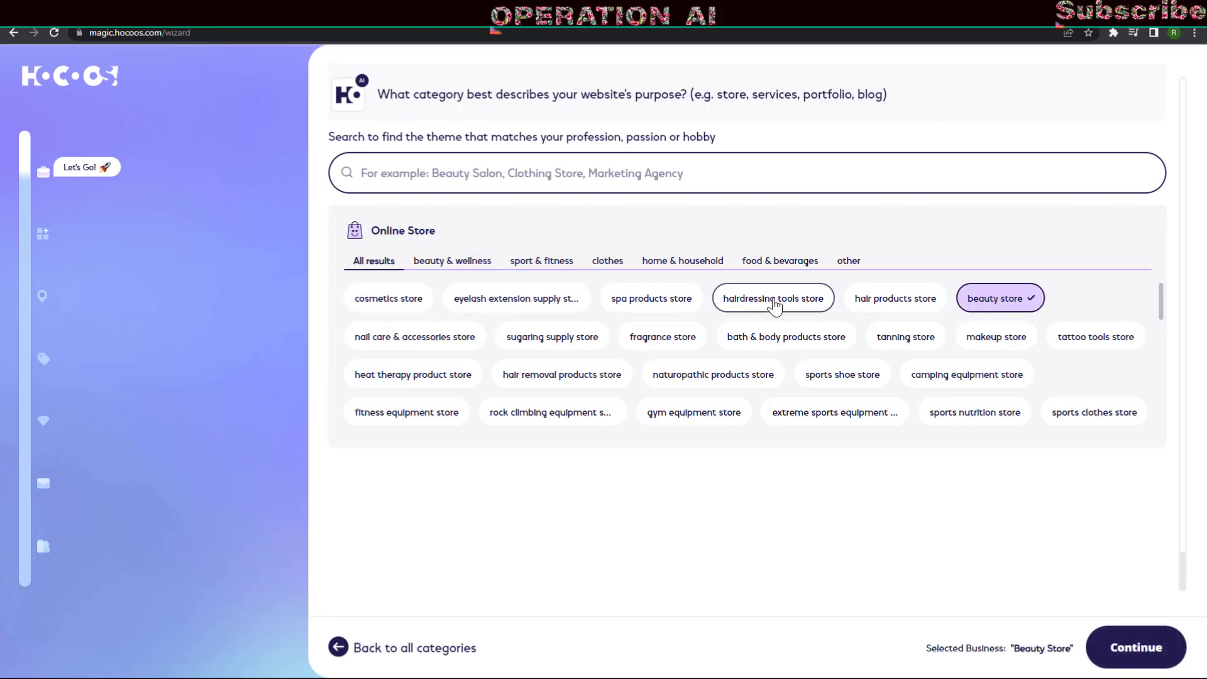
click(895, 298)
click(1136, 648)
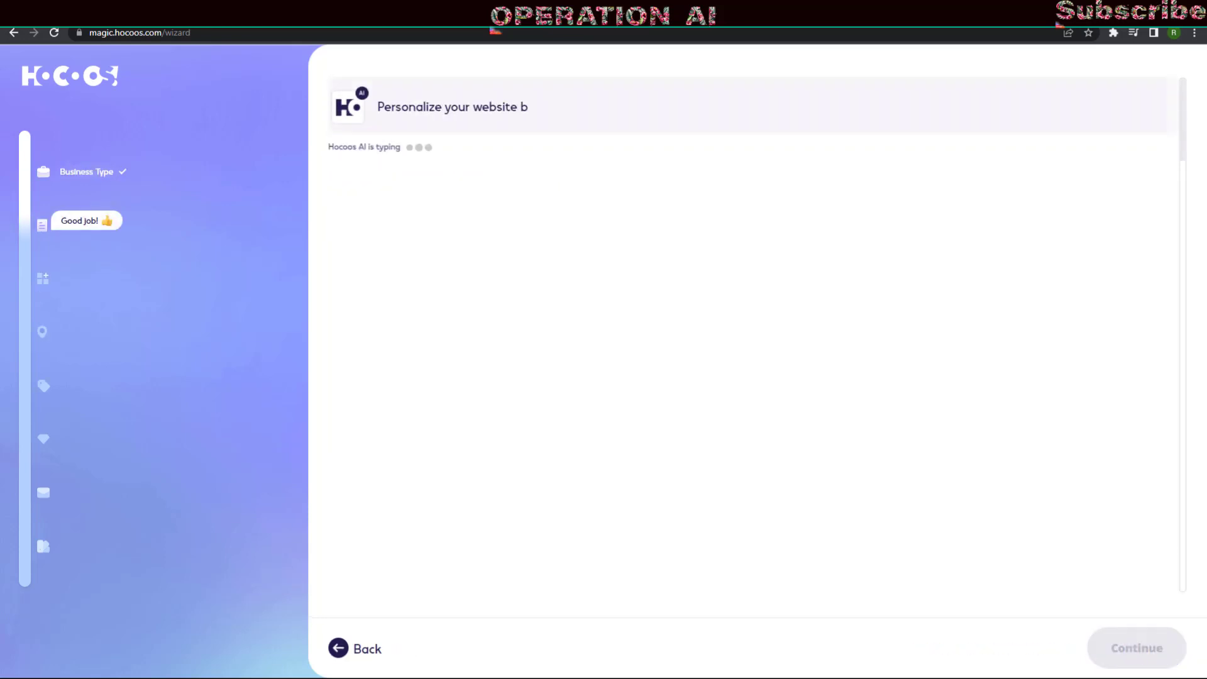
Offer Hair Styling, Hair Care Products and Hair Accessories, with Get bookings and Get new customers features.
click(951, 166)
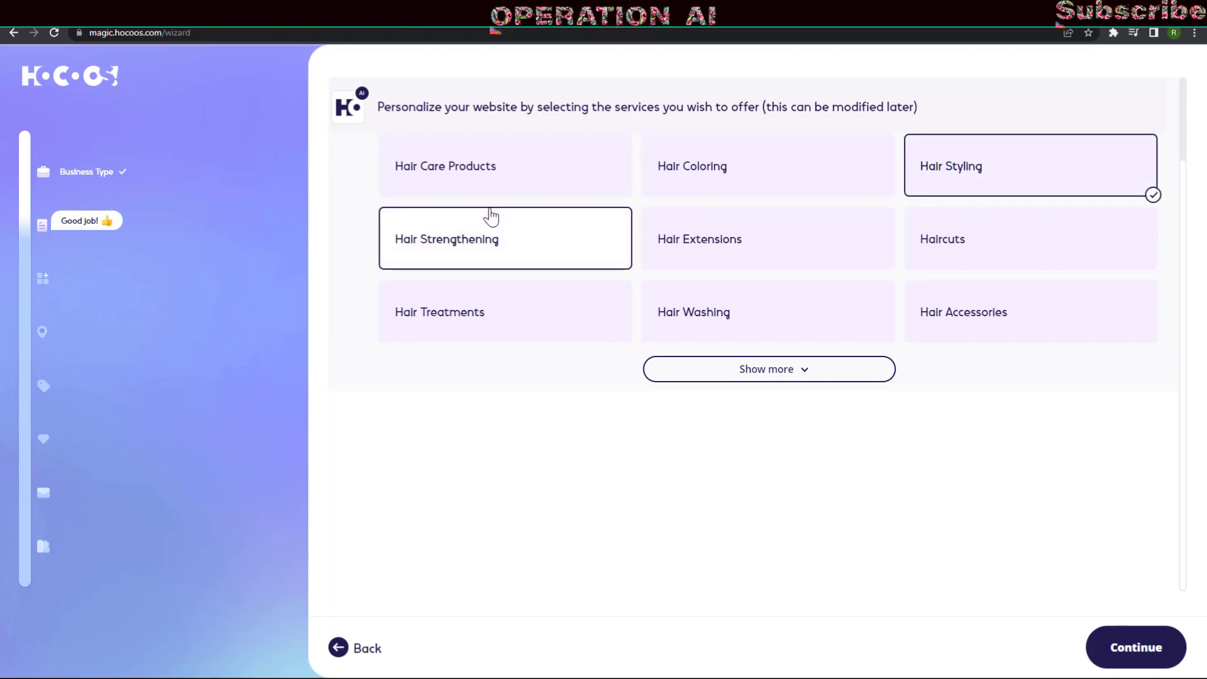
click(491, 166)
click(949, 317)
click(1137, 648)
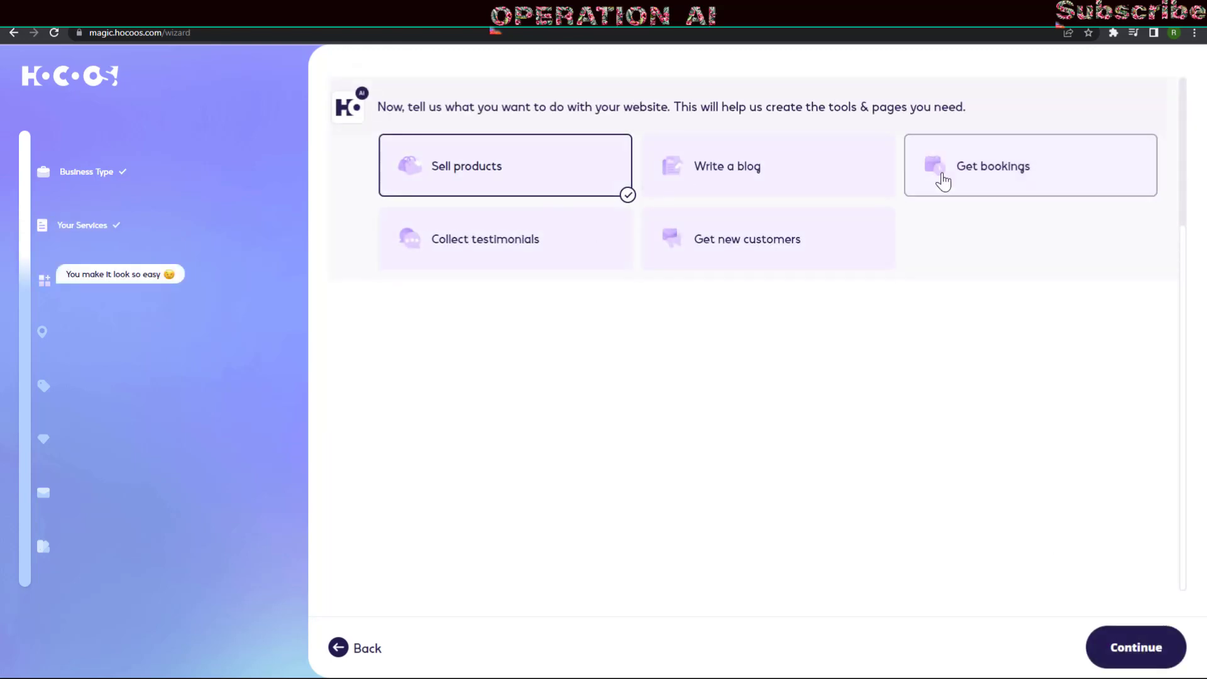
click(944, 168)
click(774, 240)
click(1136, 648)
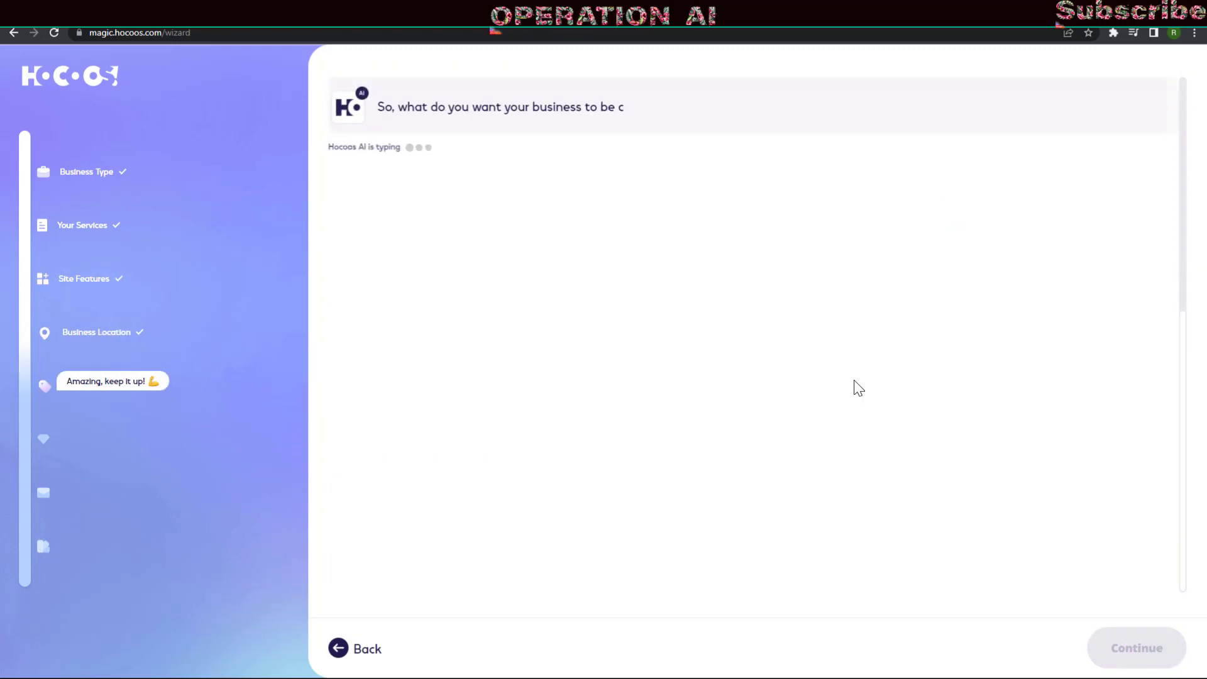
Name the business 'Operation AI Online cosmetic Store'; highlight customer service, affordable prices, qualified staff.
click(530, 181)
text(Operation AI Online Stor)
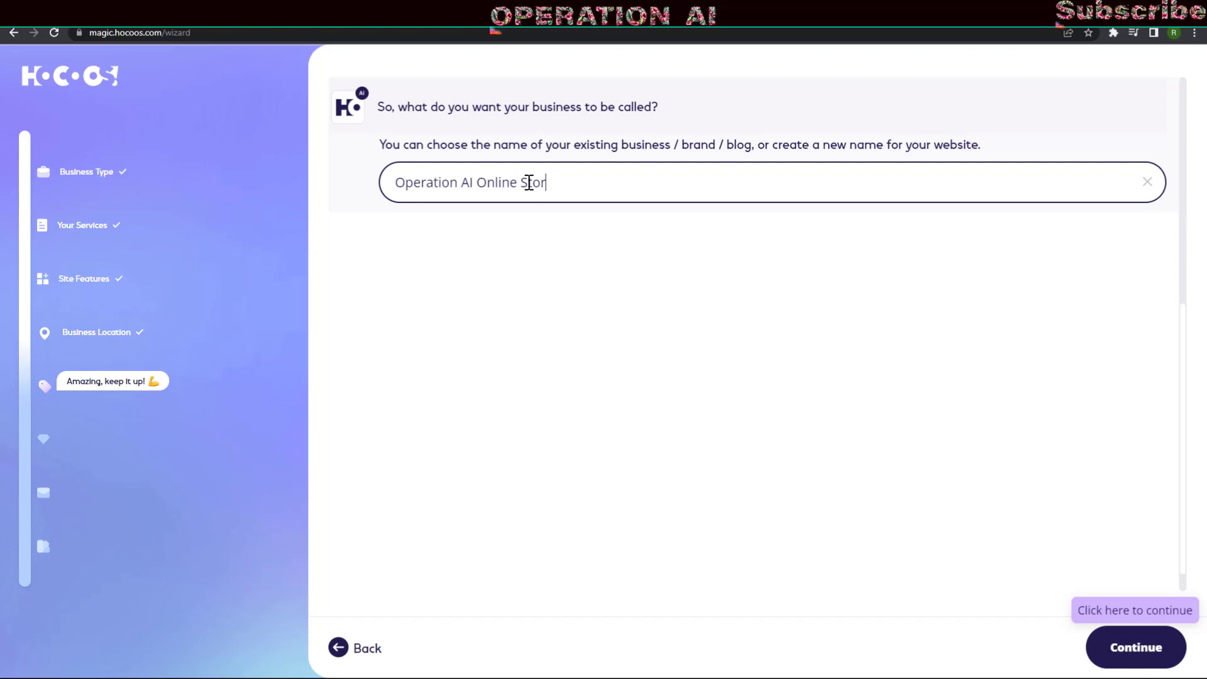
text(cosmetic)
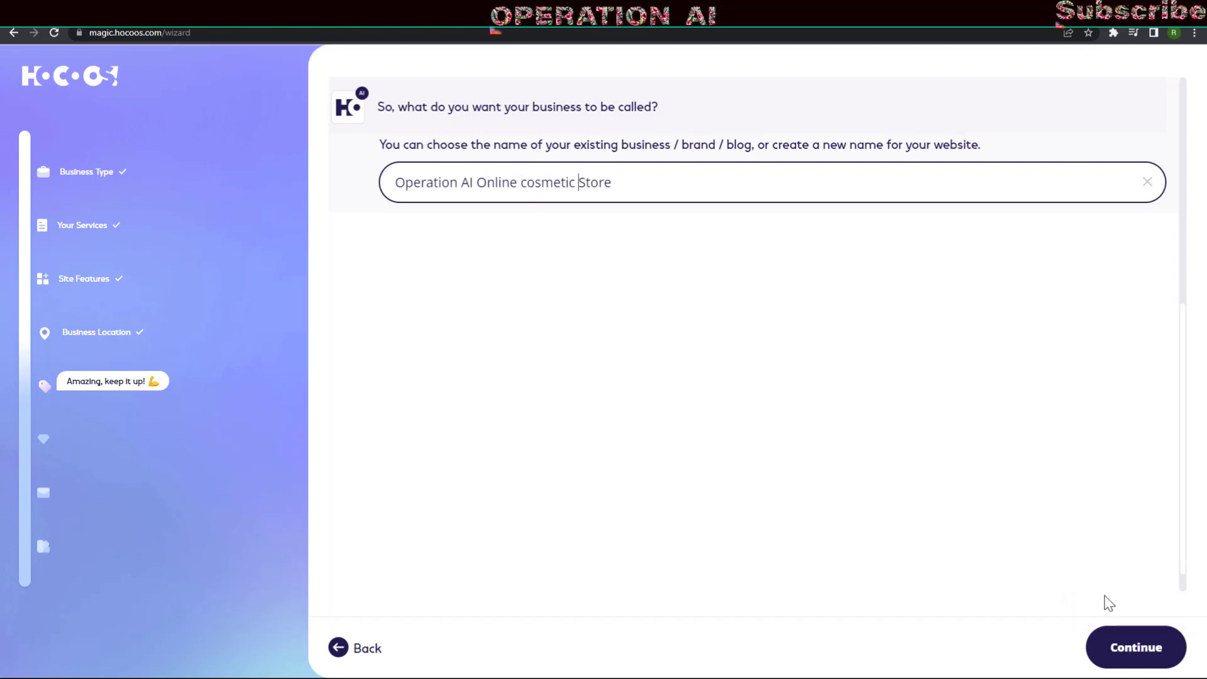
click(1136, 647)
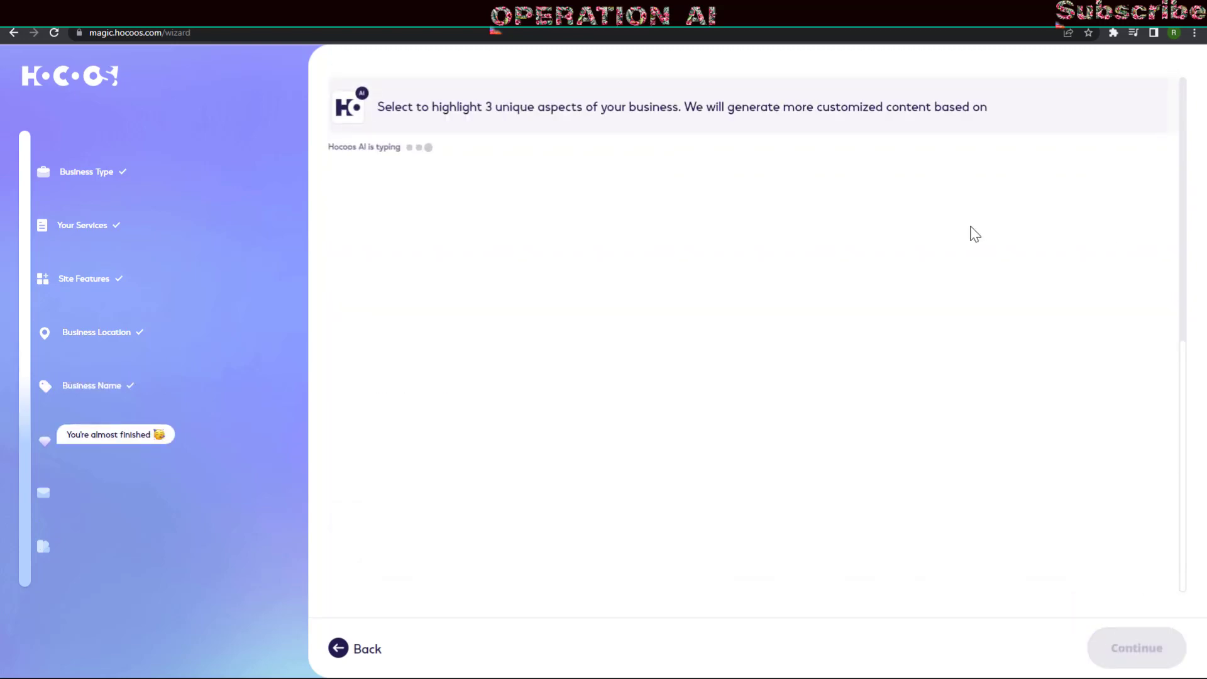
click(1032, 164)
click(530, 164)
click(769, 165)
click(532, 164)
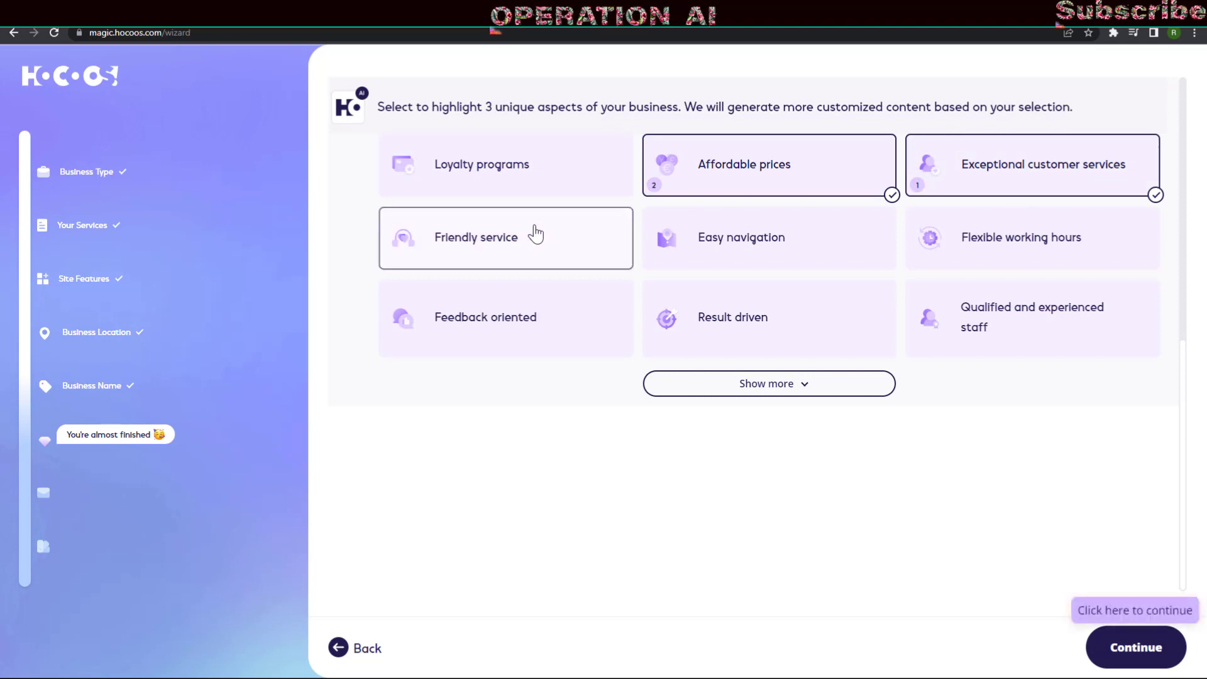
click(1006, 317)
click(1136, 647)
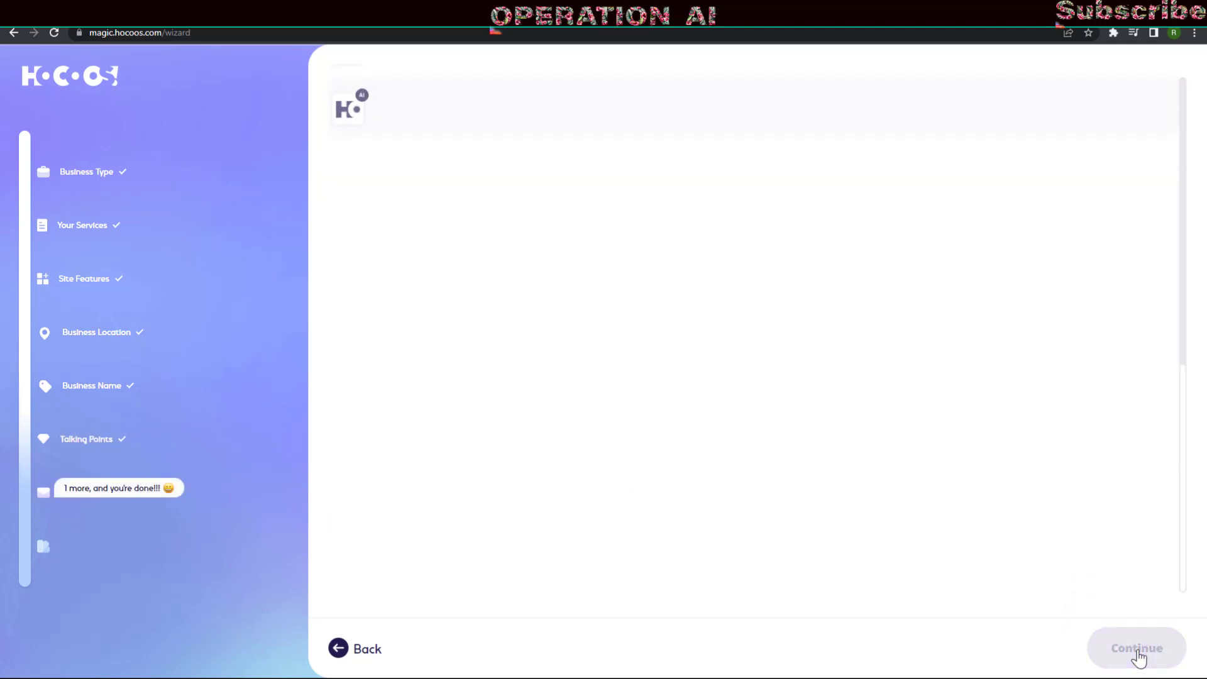
Offer a contact form and email as contact options, entering the contact email address.
click(503, 91)
click(768, 90)
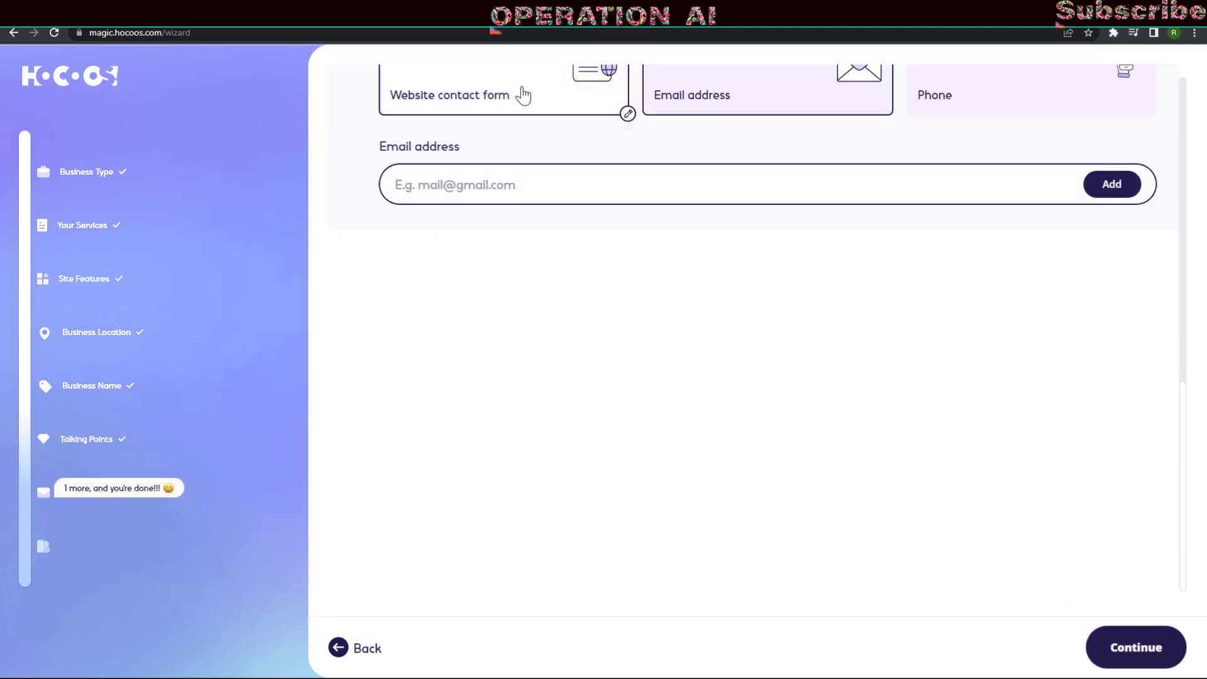
click(543, 185)
click(1111, 183)
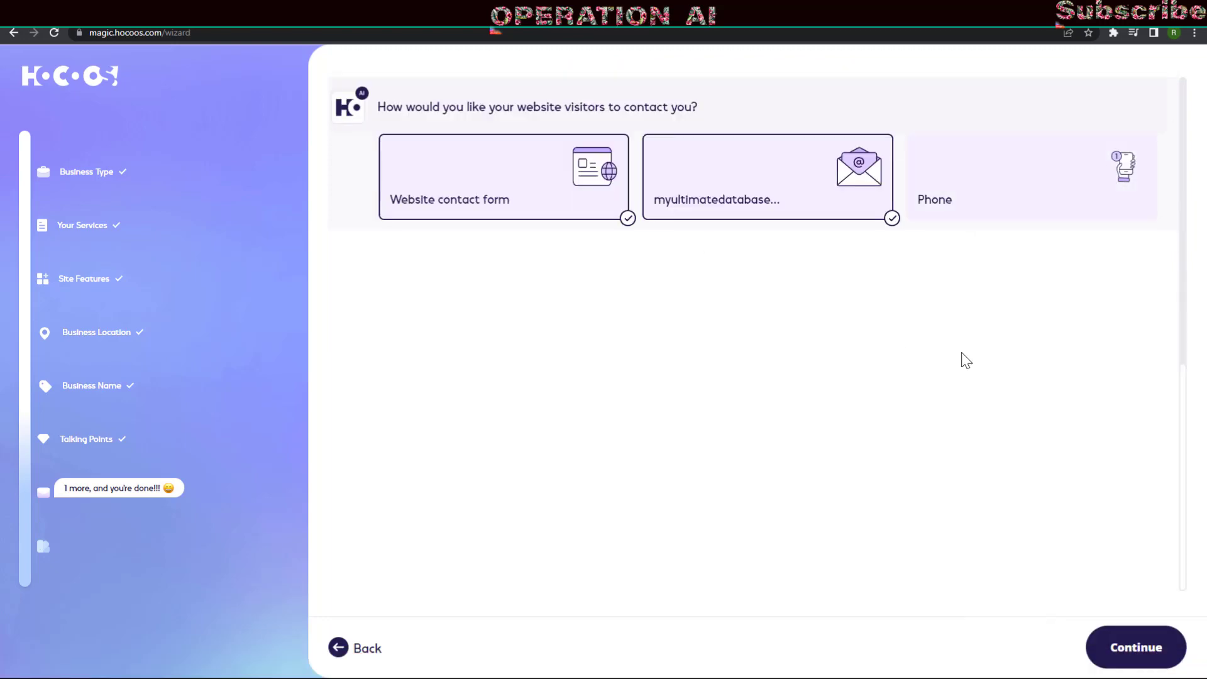
Pick the third style with the blue palette and a new font pairing, then generate the site.
click(1135, 647)
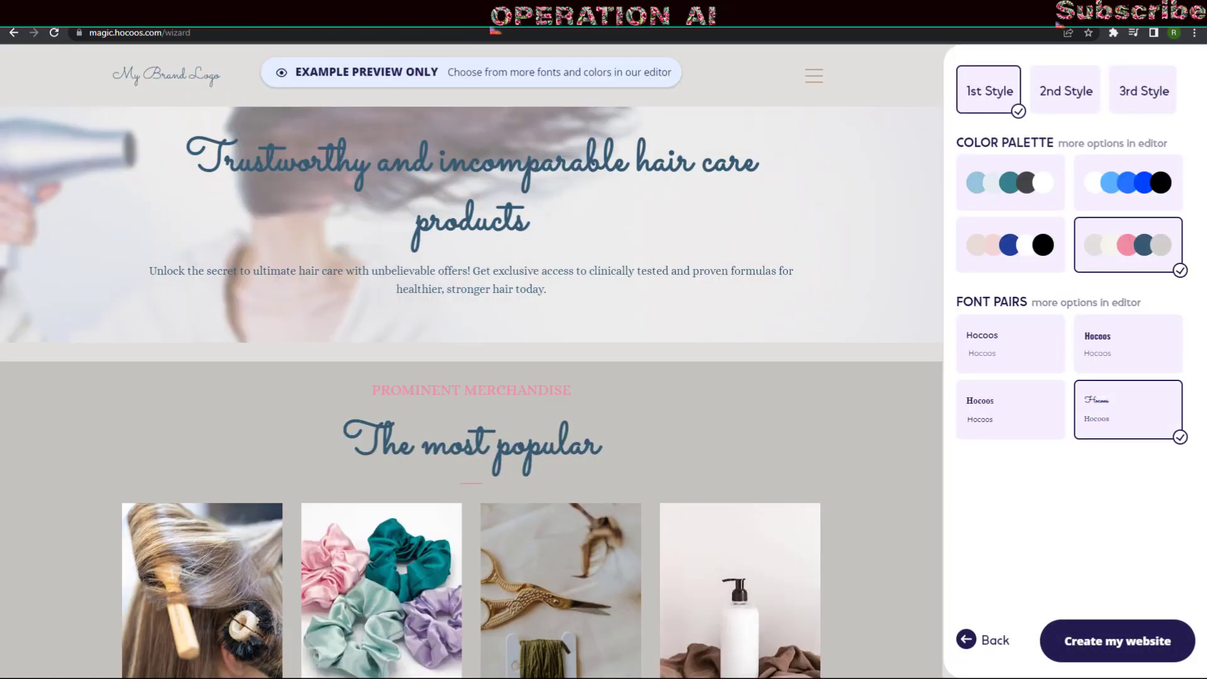
scroll(681, 348, down, 5)
click(1128, 182)
click(1066, 92)
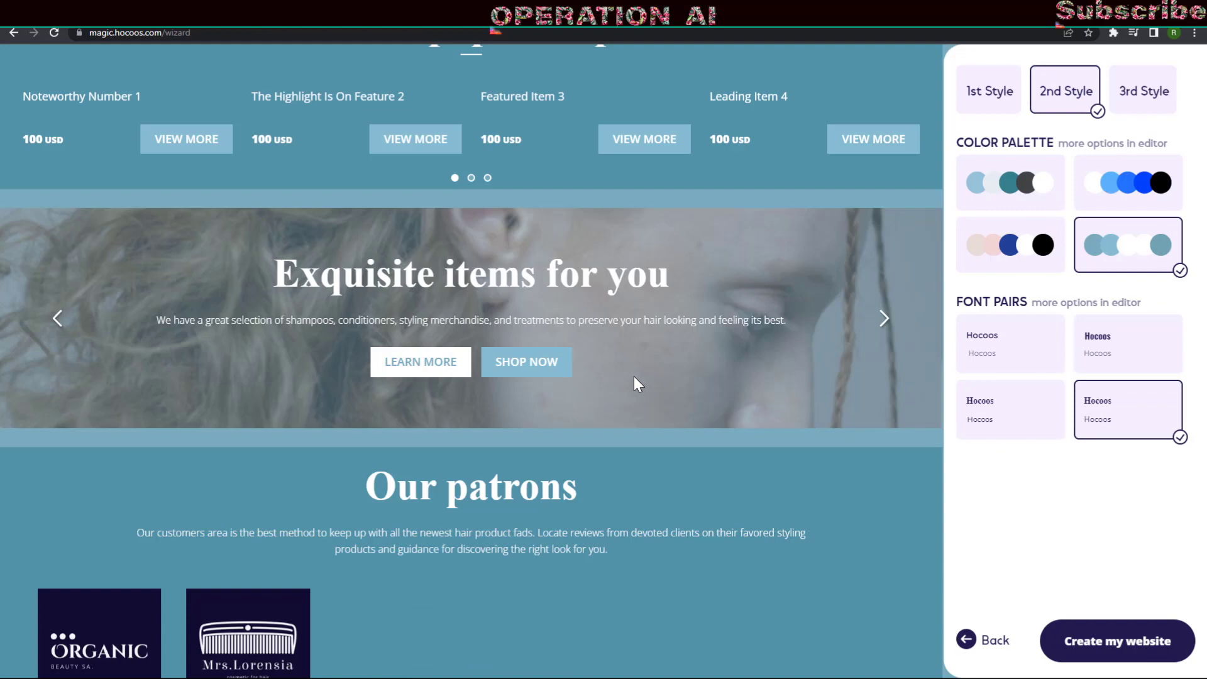
scroll(634, 377, up, 10)
click(1143, 90)
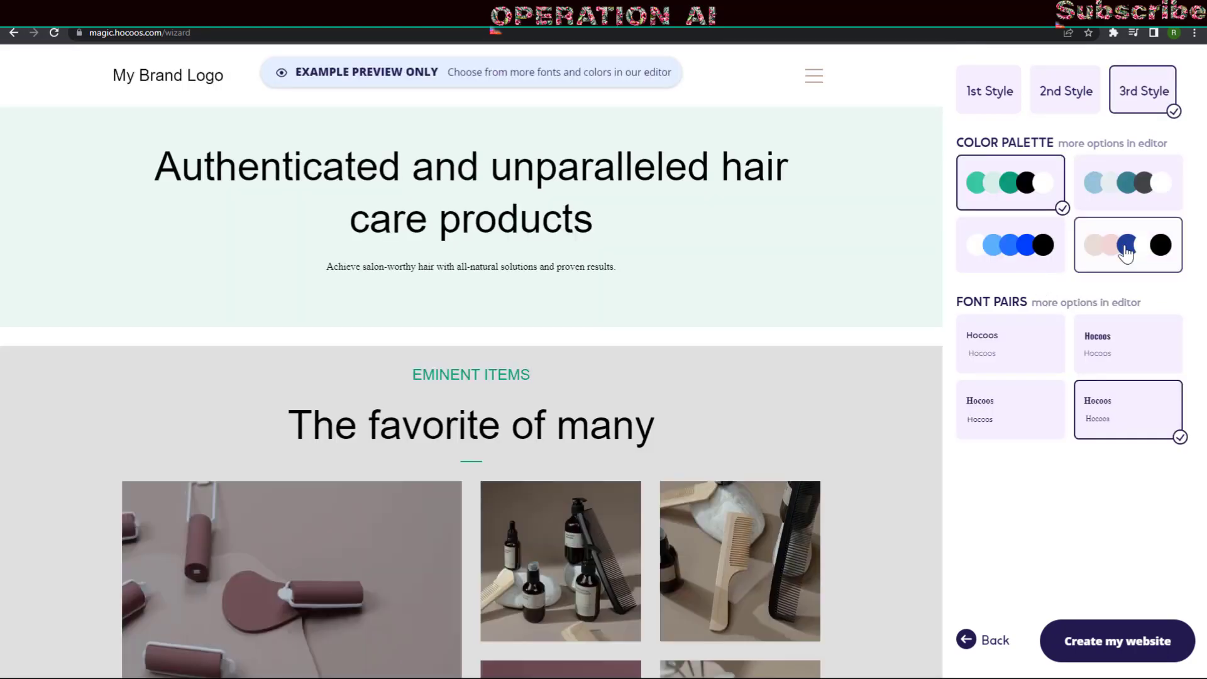
click(1128, 245)
click(1010, 343)
scroll(742, 450, up, 3)
click(1118, 641)
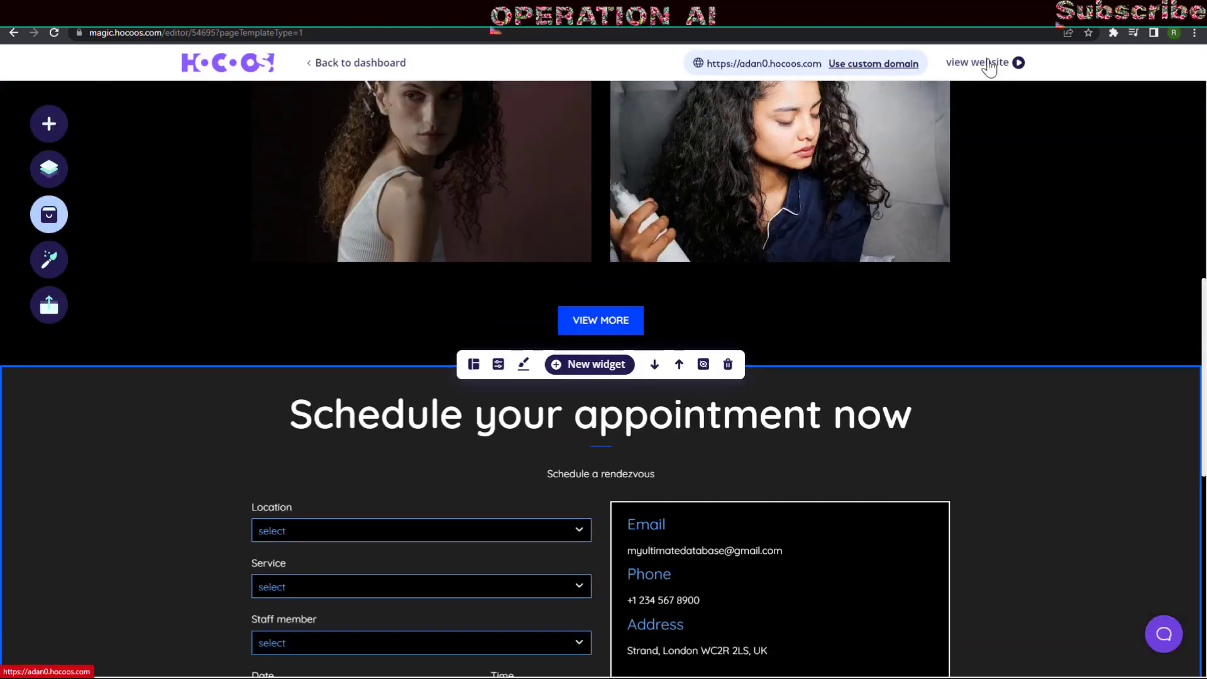
View the published hair care site, then show the Connect Existing Domain instructions.
click(991, 64)
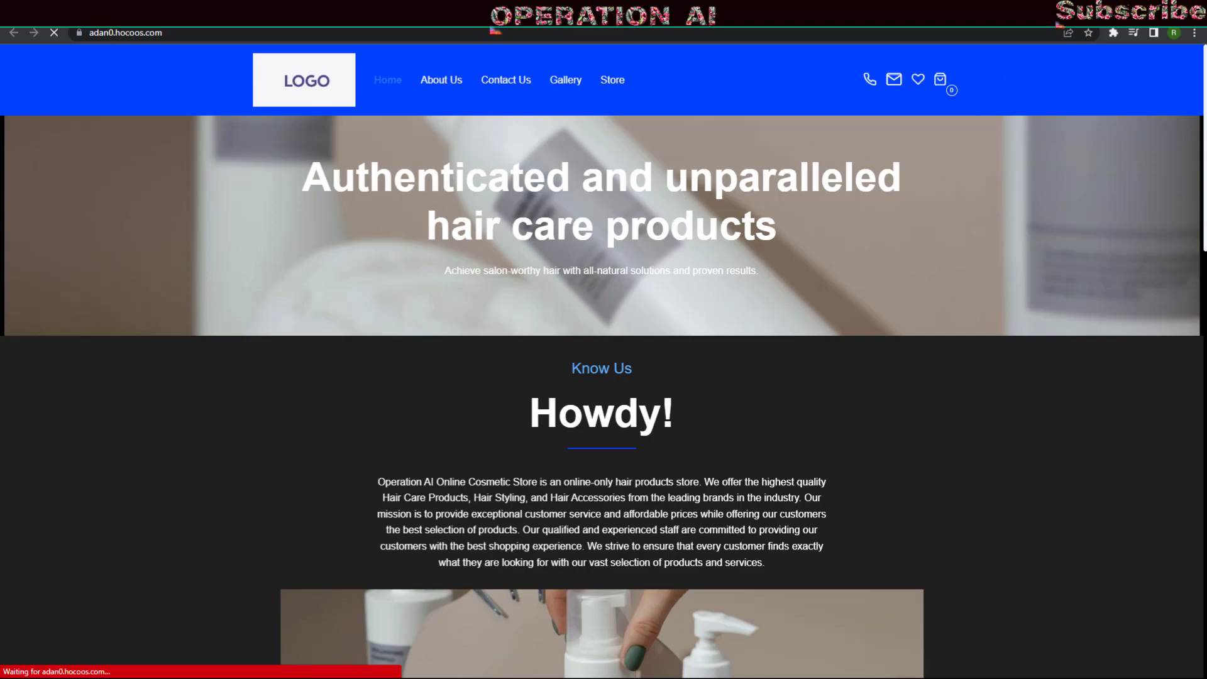
scroll(887, 391, down, 5)
scroll(1118, 356, down, 10)
scroll(1118, 356, up, 10)
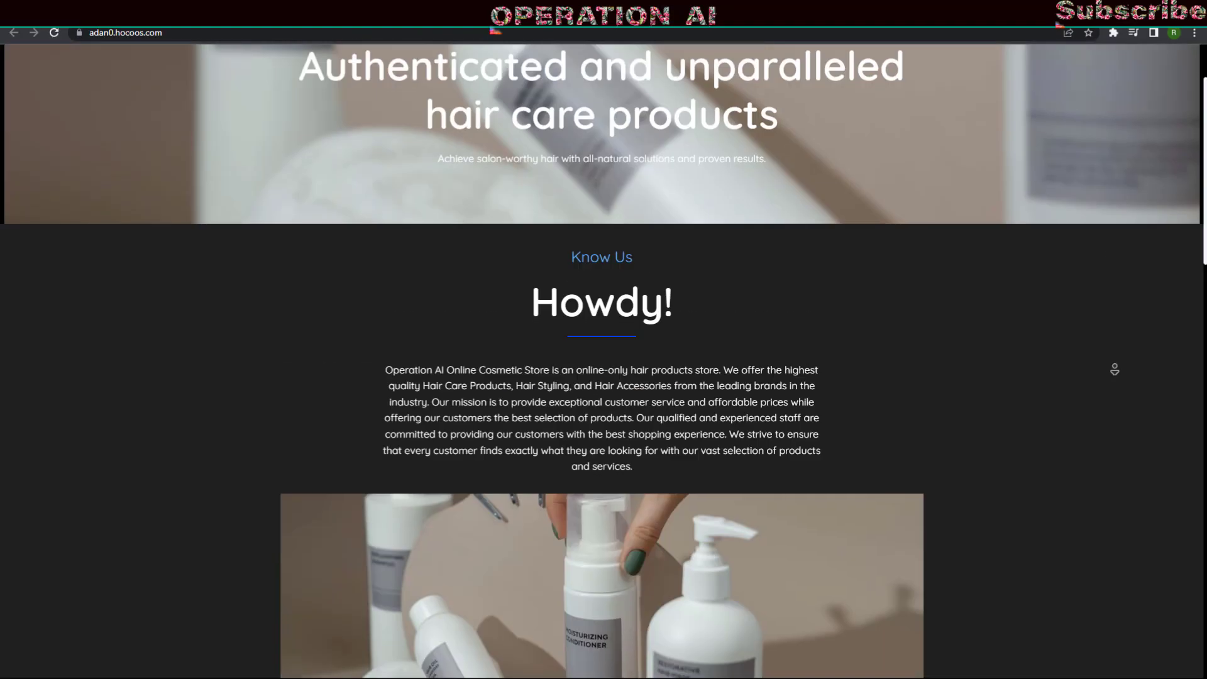
scroll(1121, 340, down, 8)
scroll(1122, 339, up, 10)
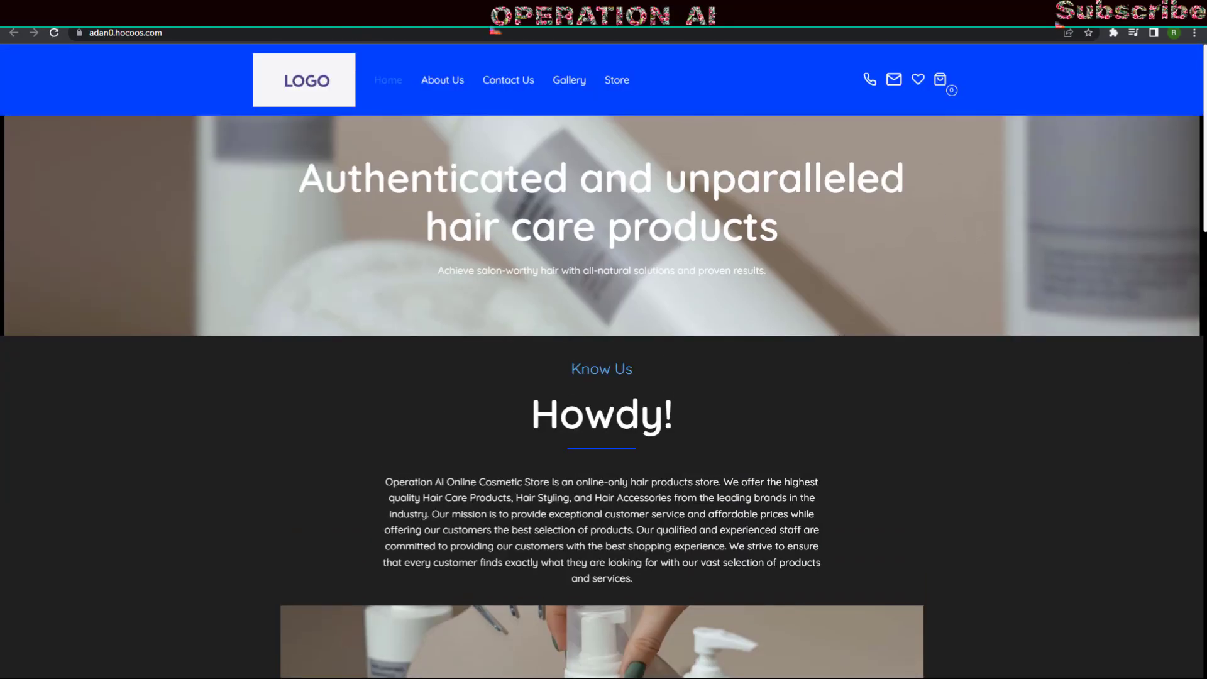
key(ctrl+Tab)
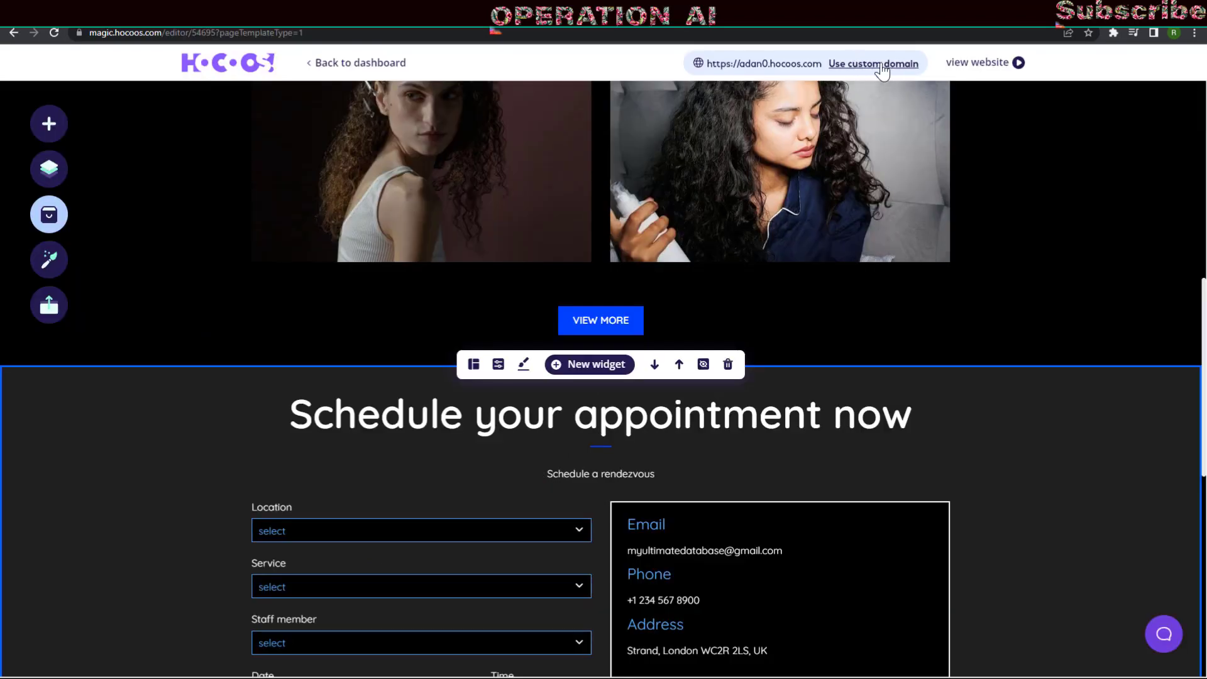
click(882, 66)
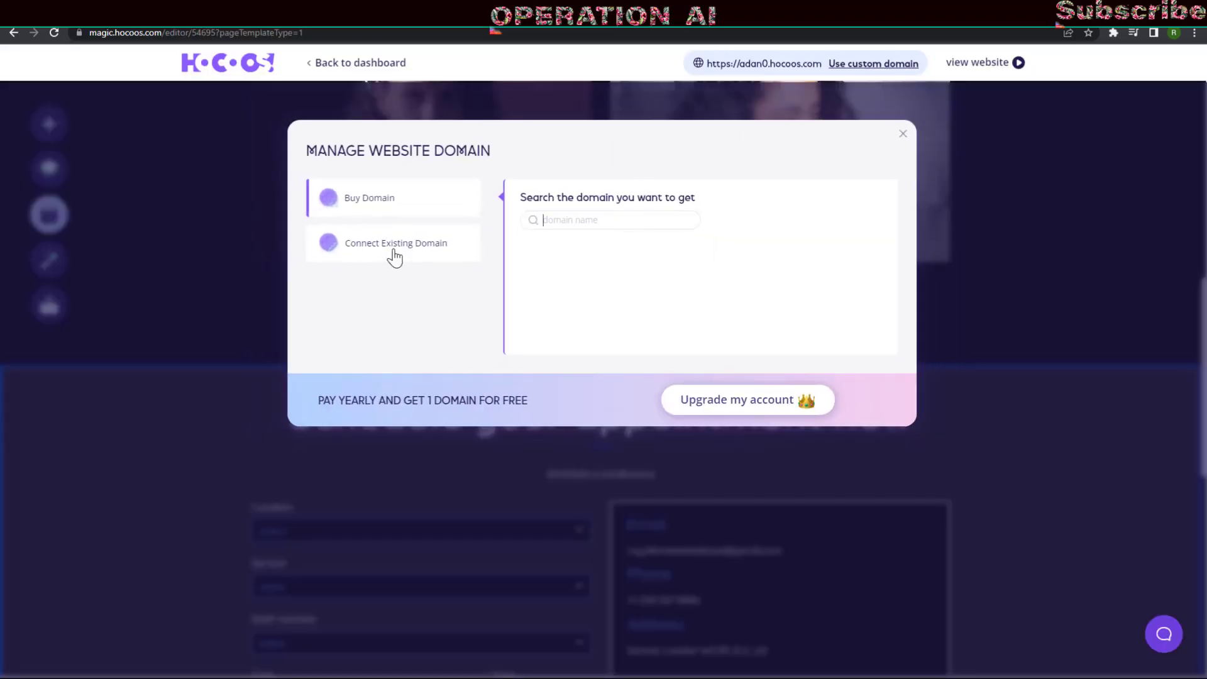
click(396, 247)
drag(521, 220, 826, 329)
click(871, 332)
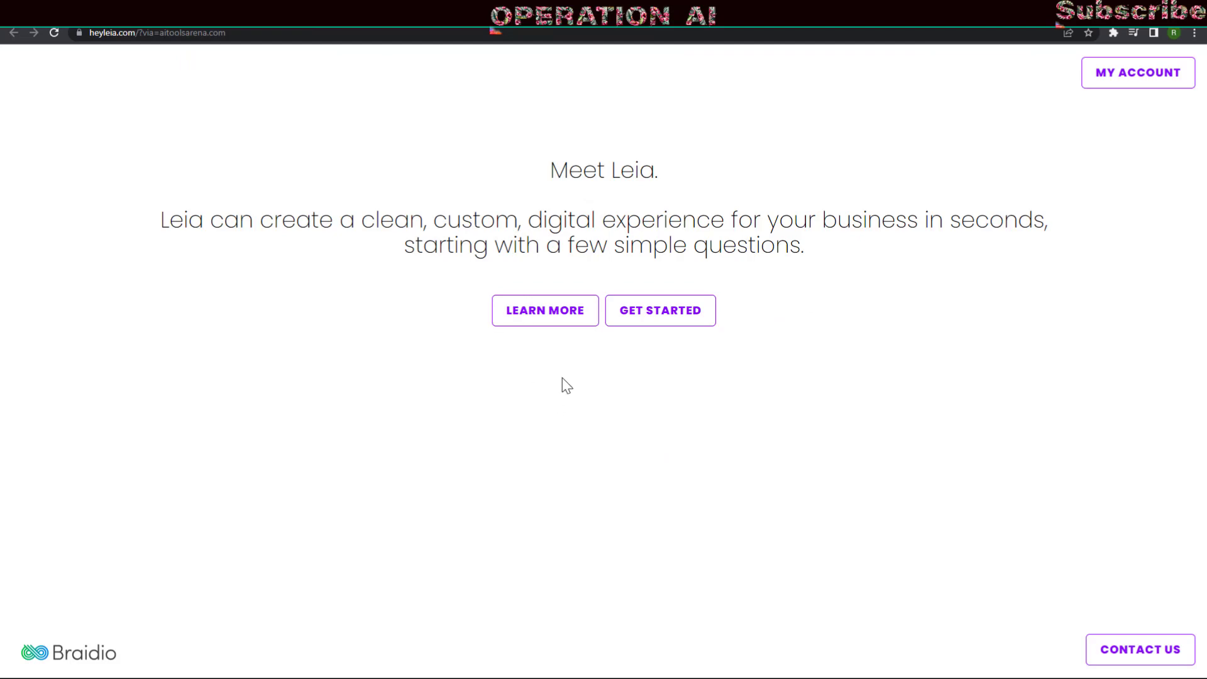
Describe the business as an online store for daily needs, skip the questions and accept the terms.
click(661, 311)
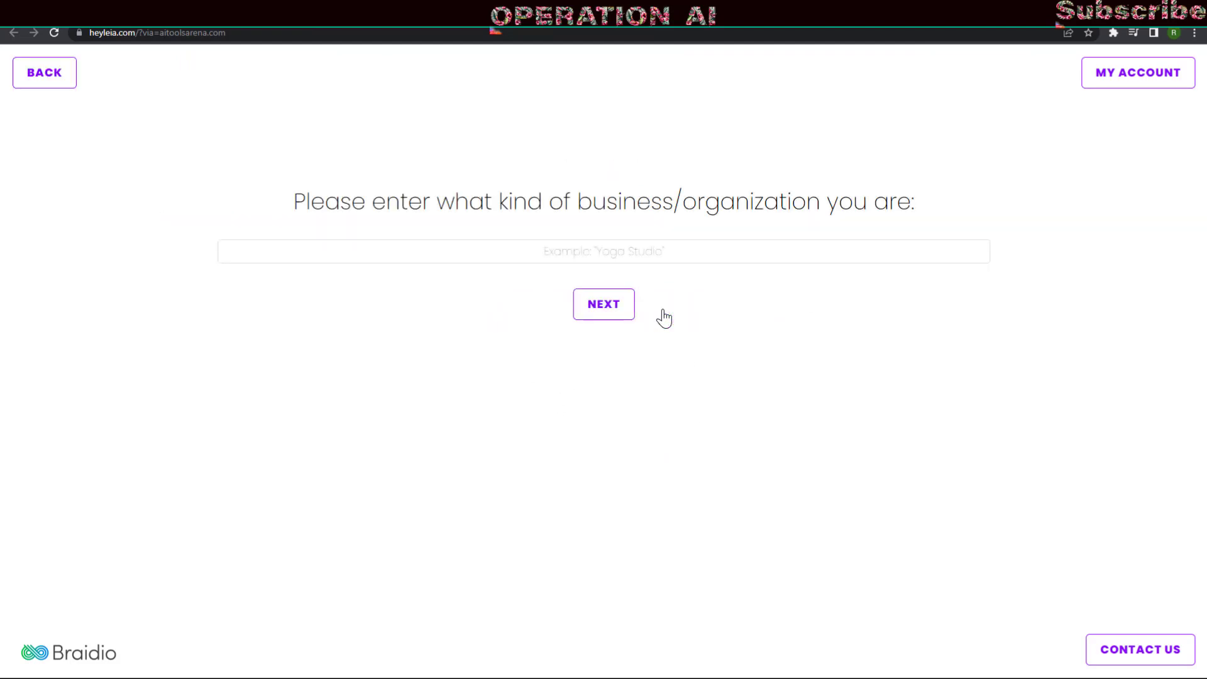
click(606, 253)
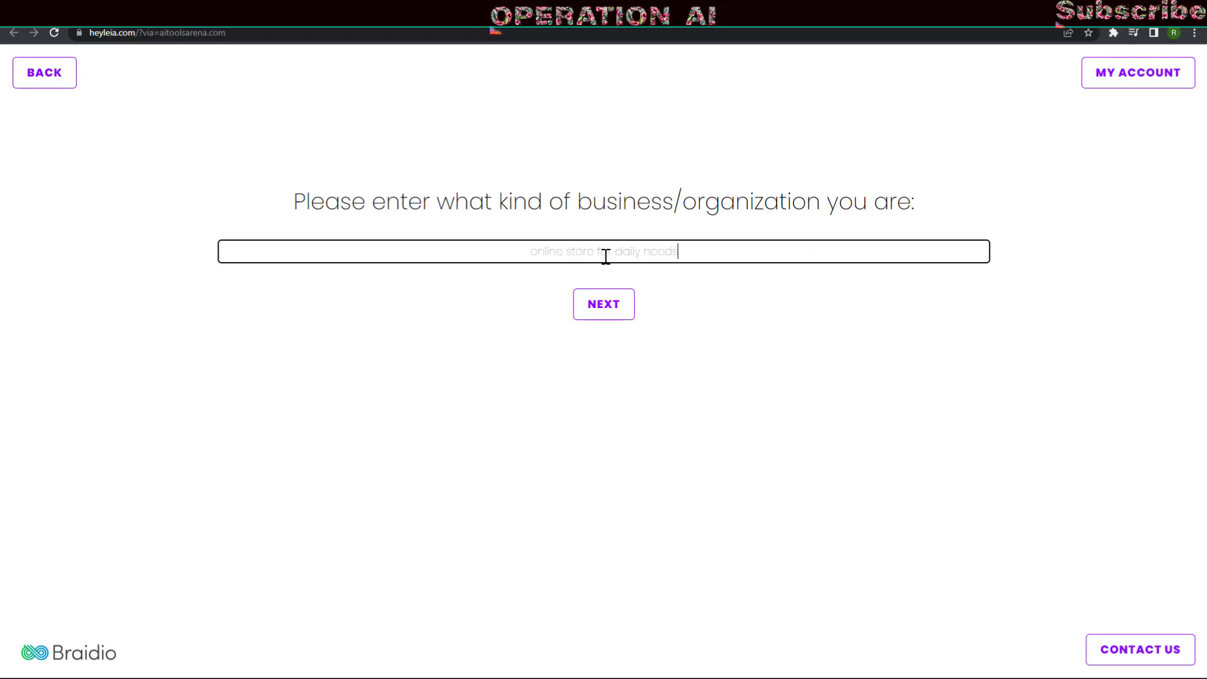
click(607, 309)
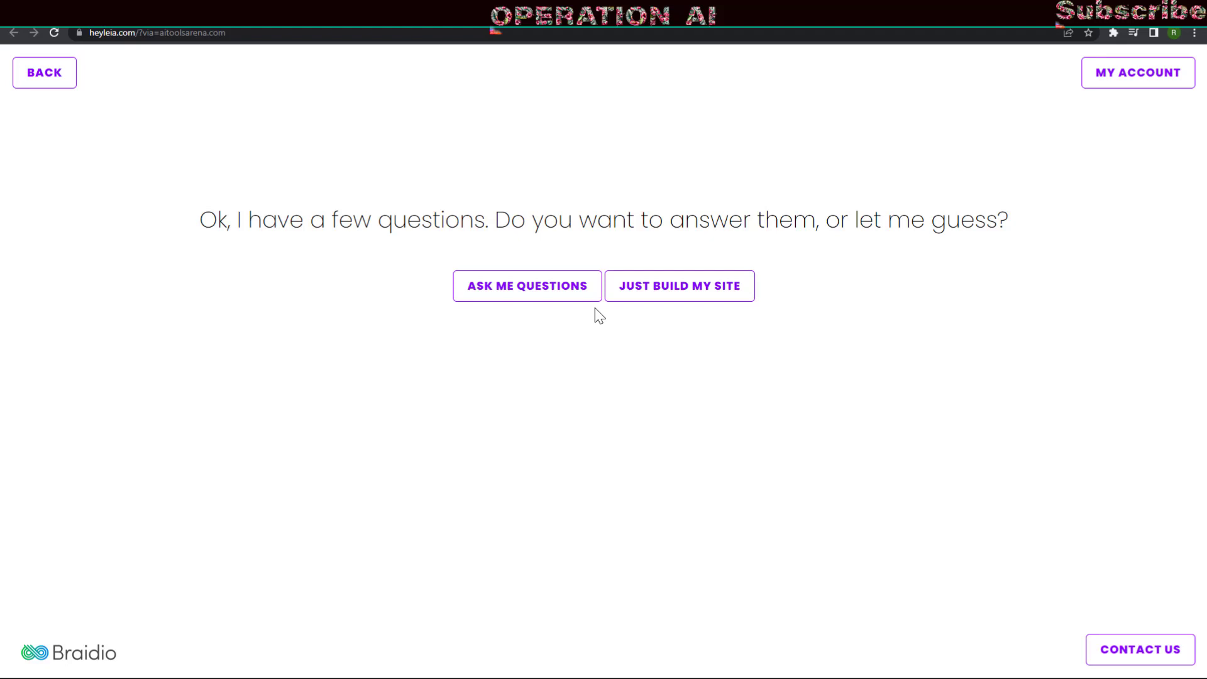
click(720, 298)
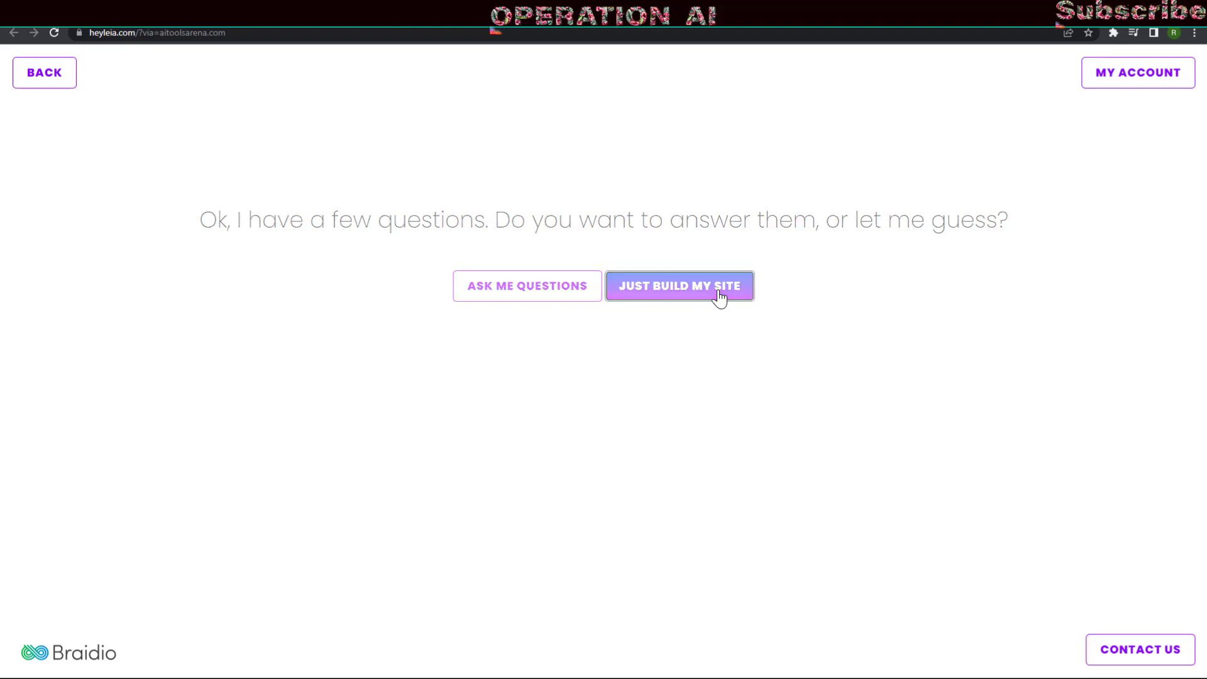
click(587, 298)
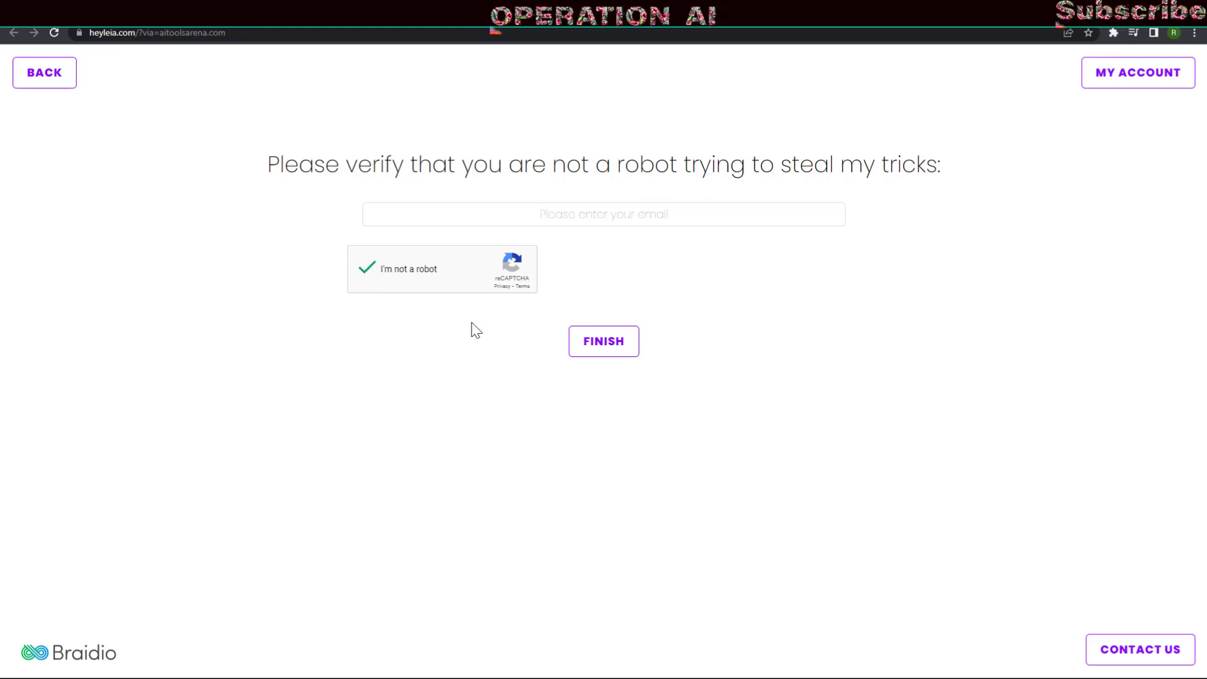
Enter an email on the verification step and finish building the Leia site.
click(626, 219)
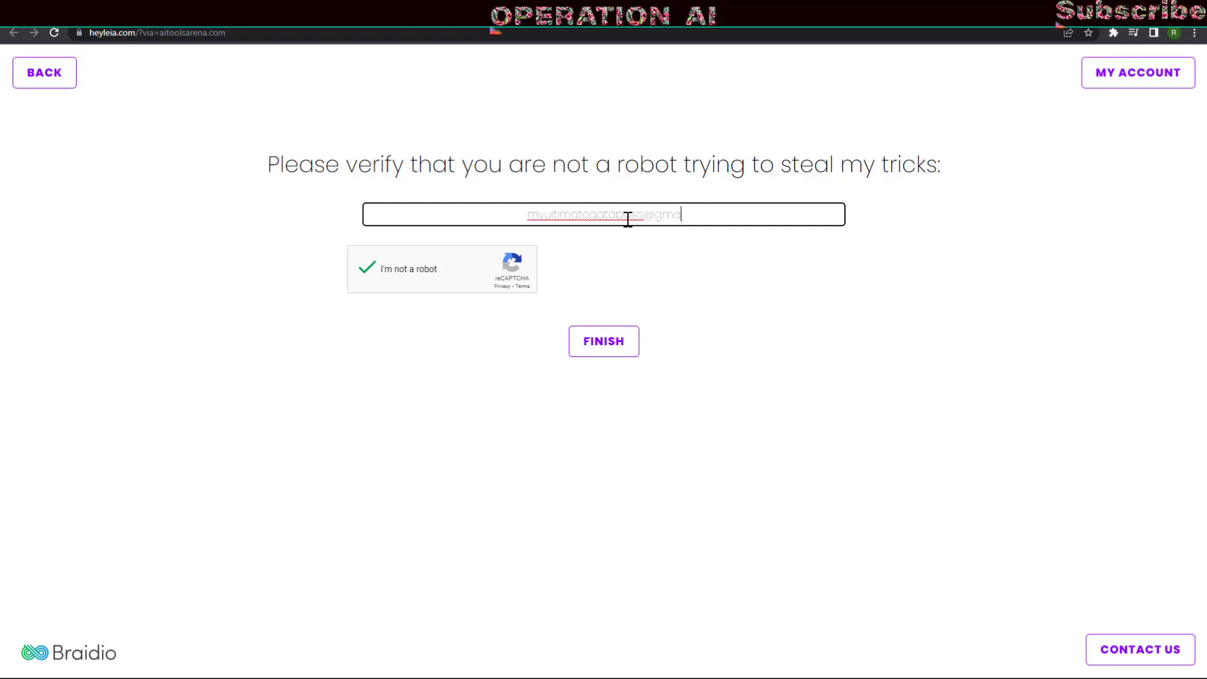
click(618, 342)
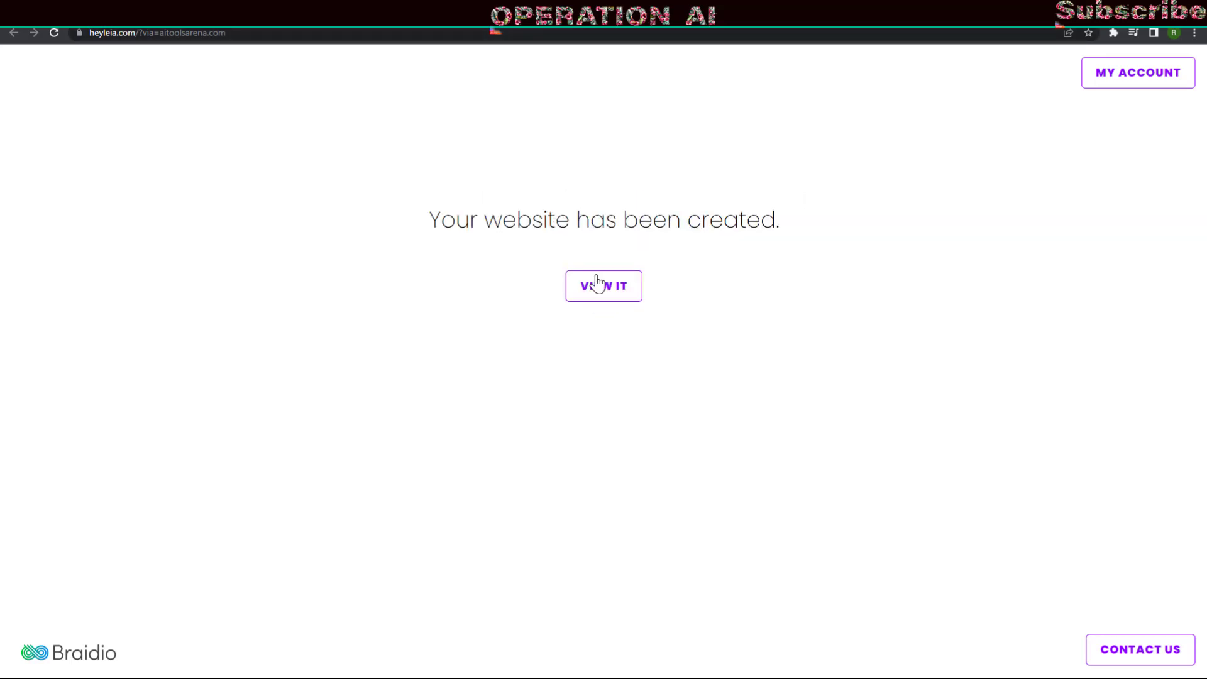
View the newly generated Leia Daily Needs website.
click(601, 286)
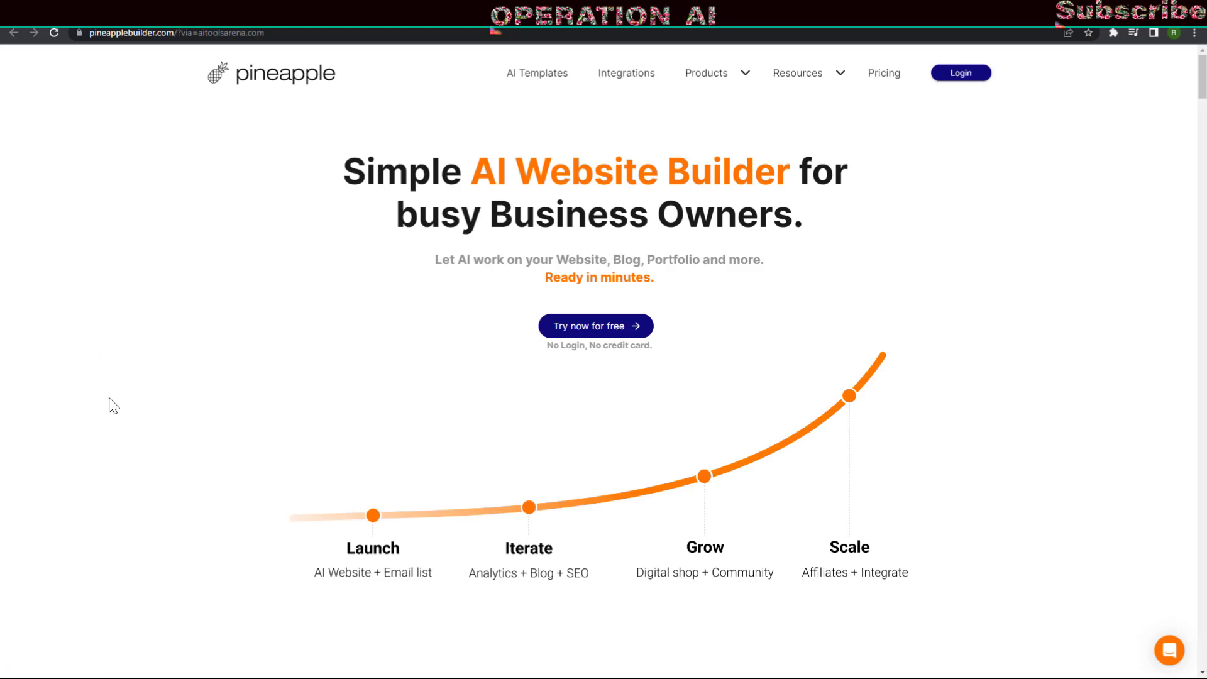
Answer Pineapple's onboarding with the Education category, one main goal and Growing business stage.
click(614, 332)
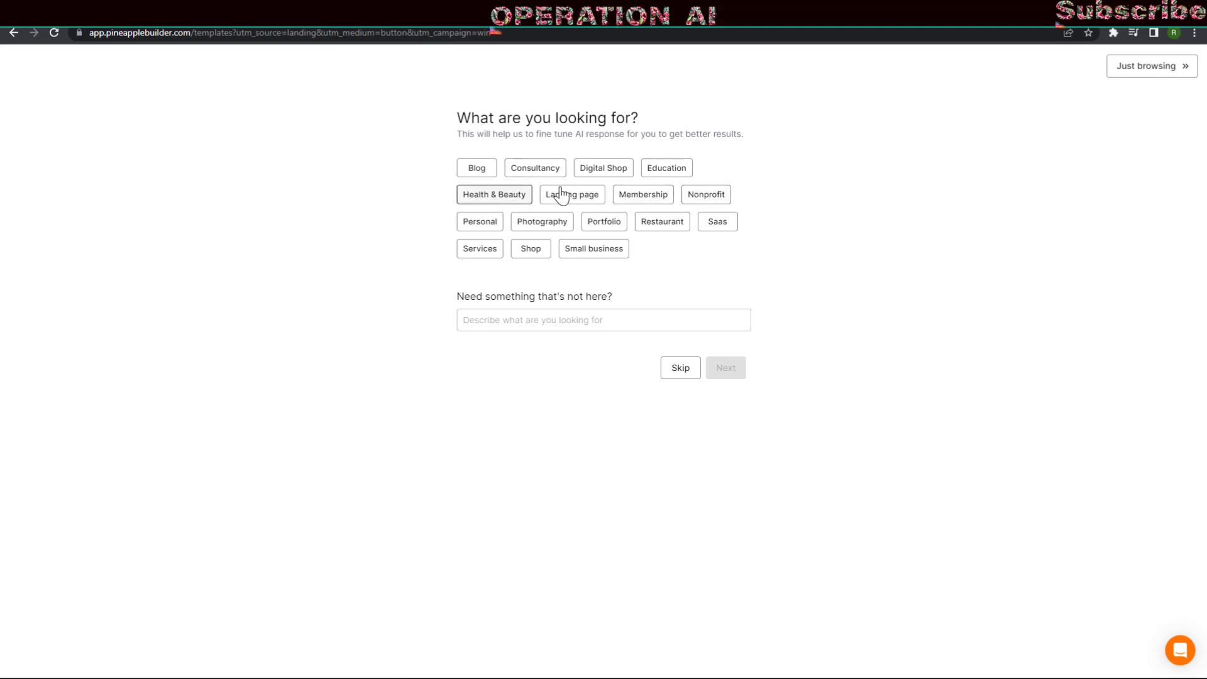
click(663, 173)
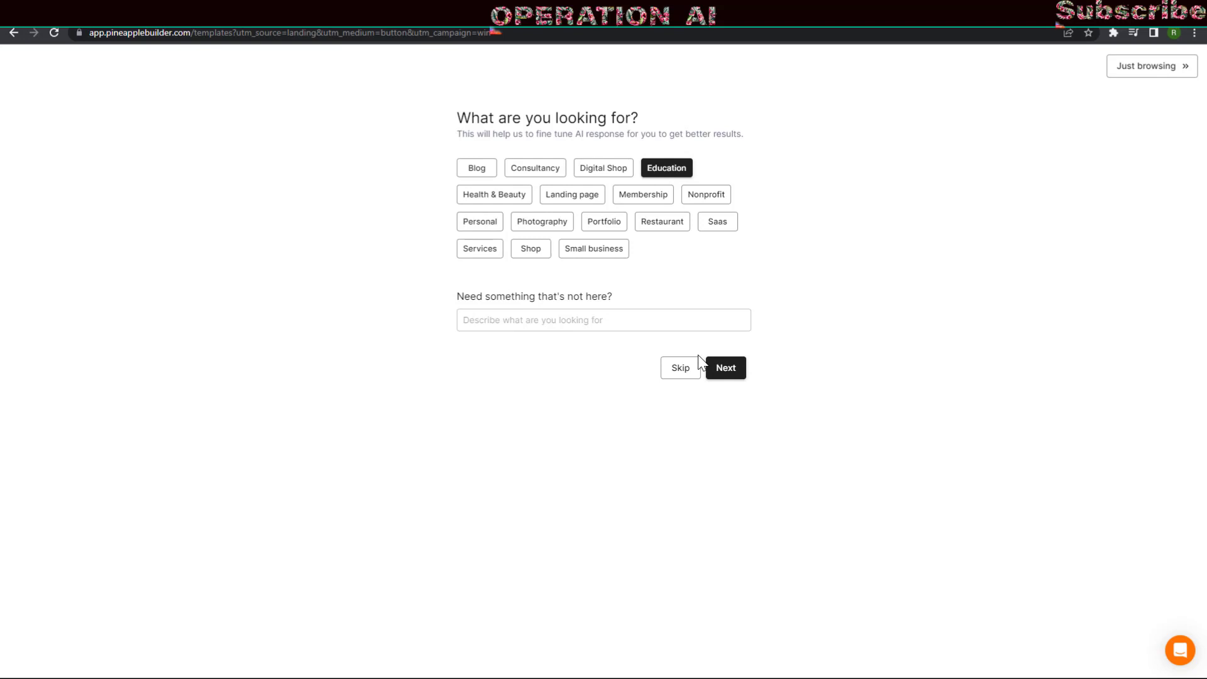
click(726, 368)
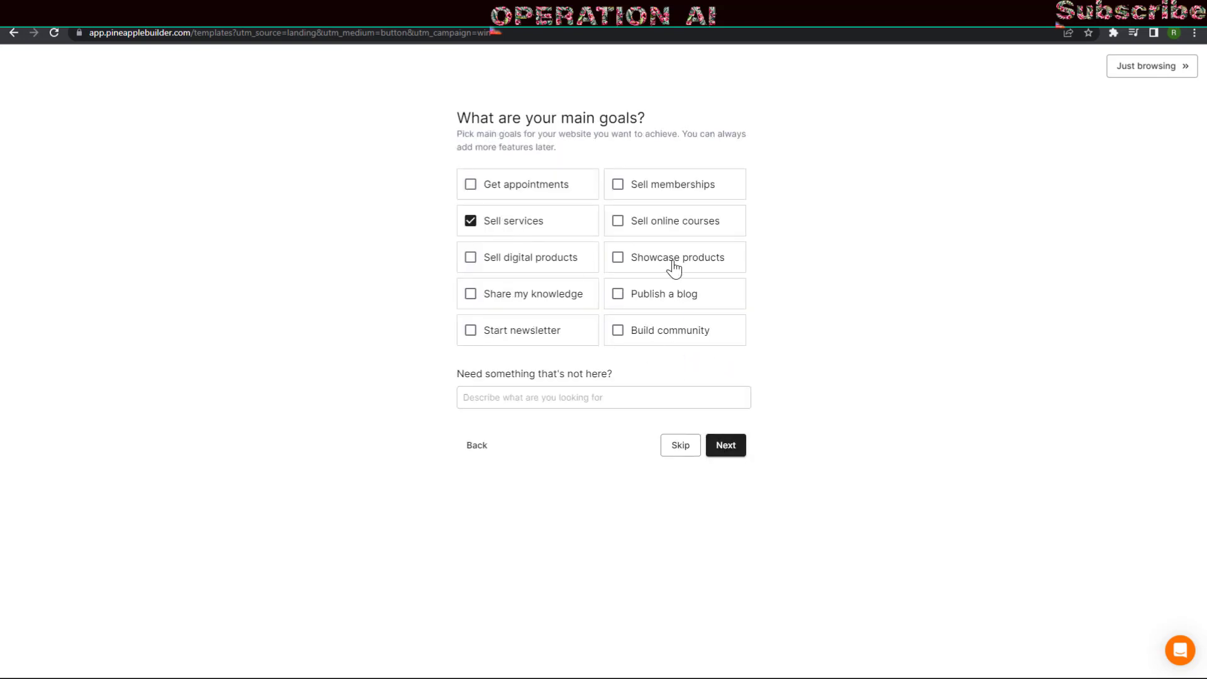
click(619, 220)
click(725, 449)
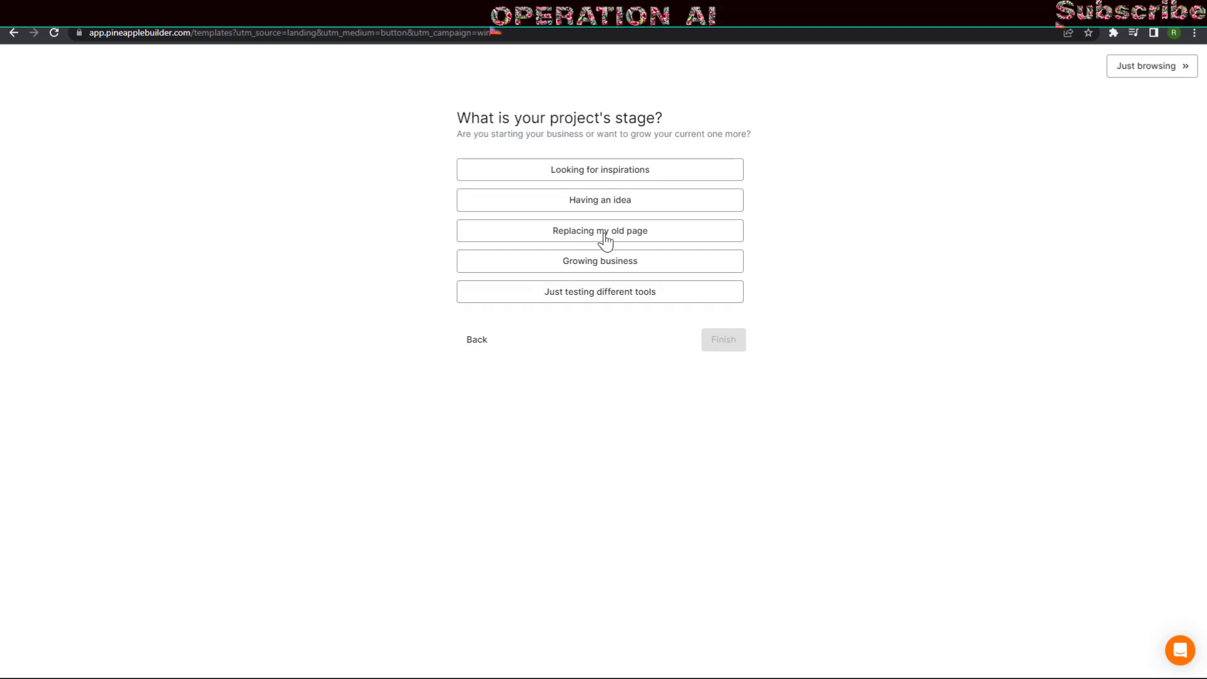
click(599, 261)
click(724, 341)
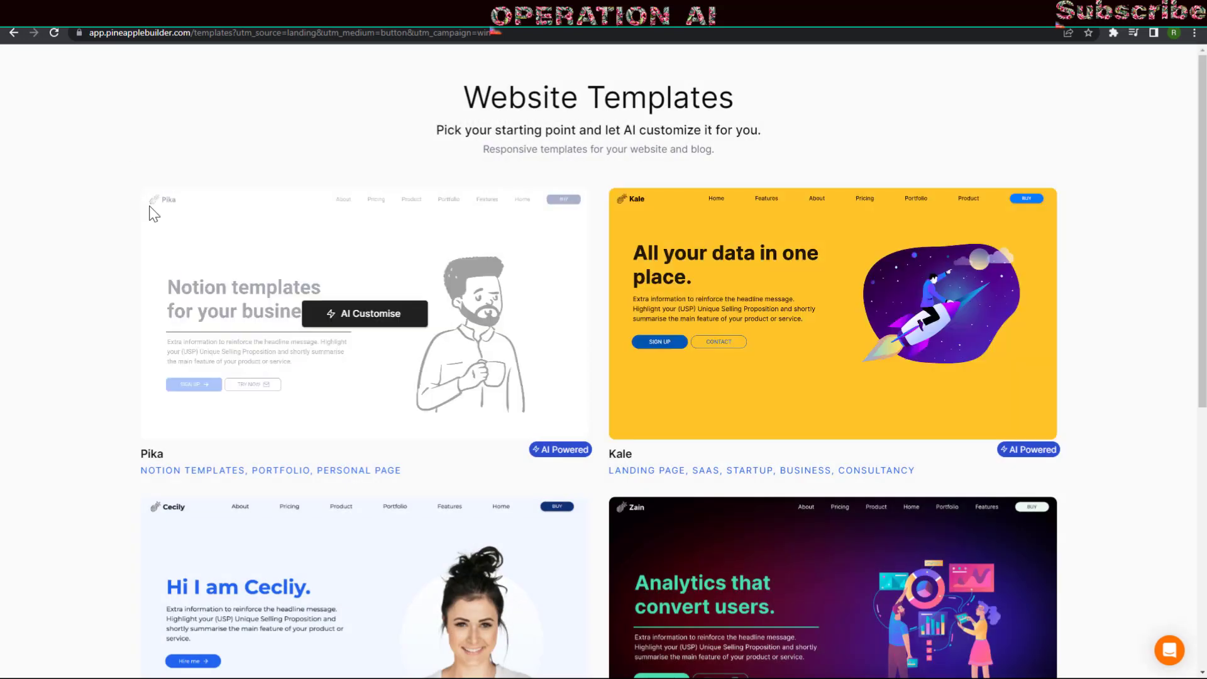
scroll(12, 260, down, 3)
scroll(12, 260, down, 5)
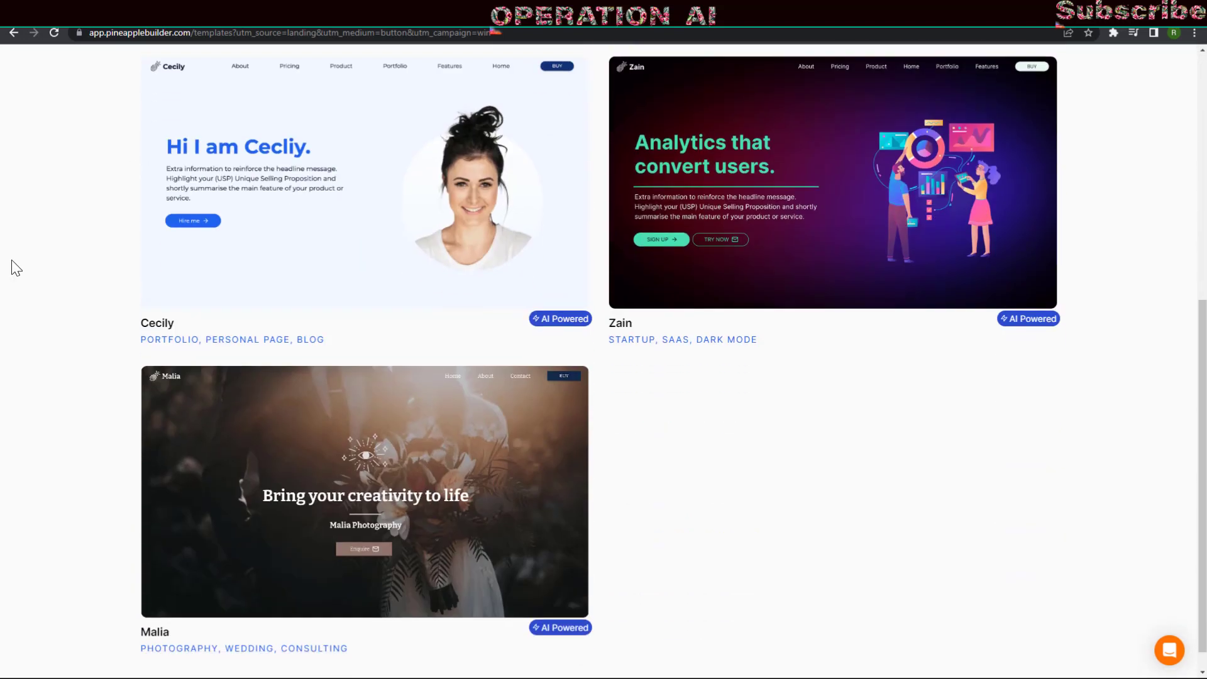
scroll(11, 259, up, 2)
Start AI customisation of the Zain template and fill in the business details.
click(831, 353)
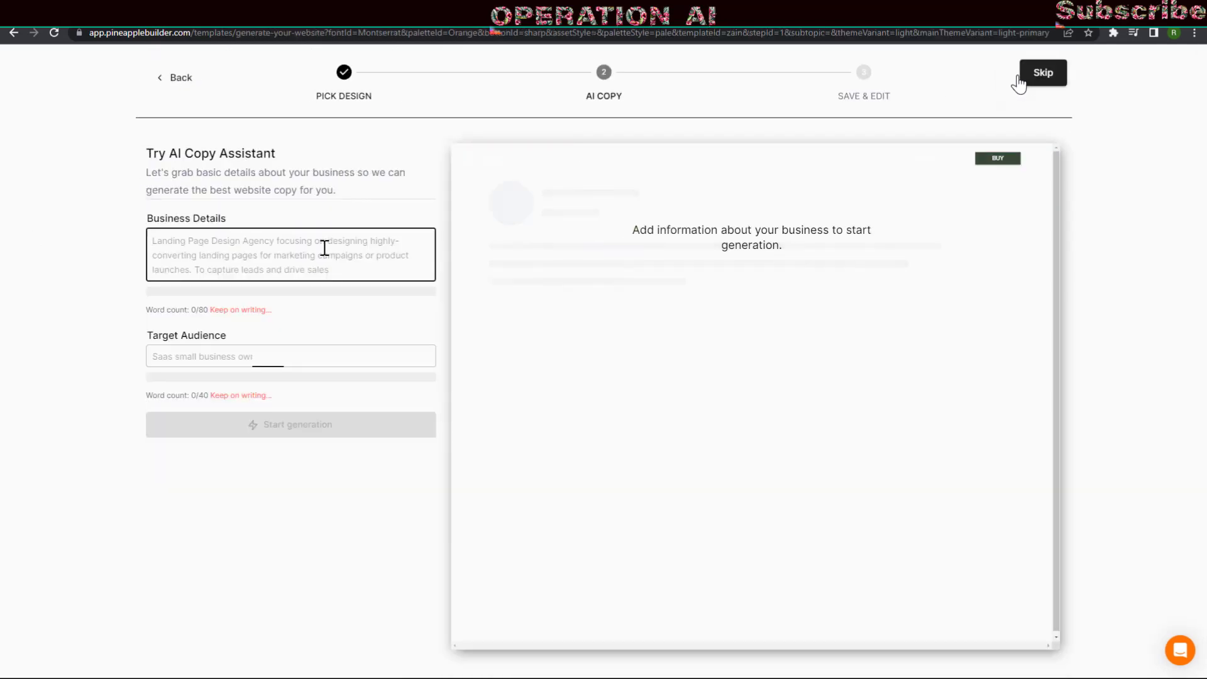
text(social media company)
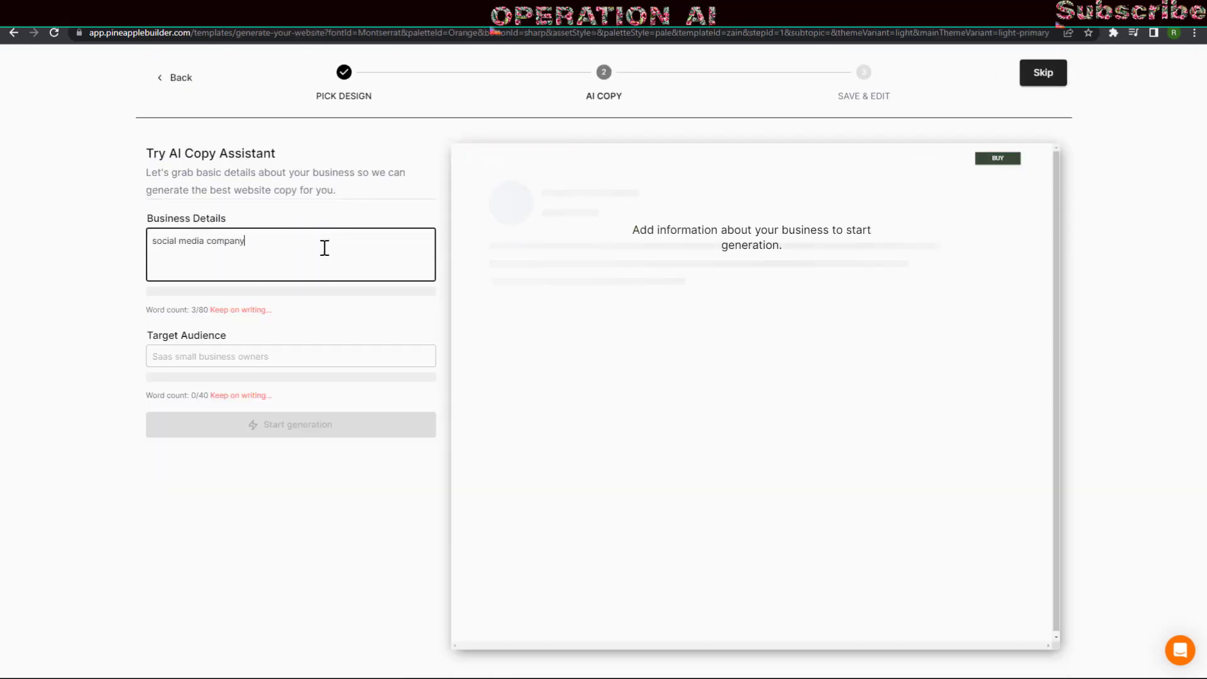
click(272, 356)
text(face)
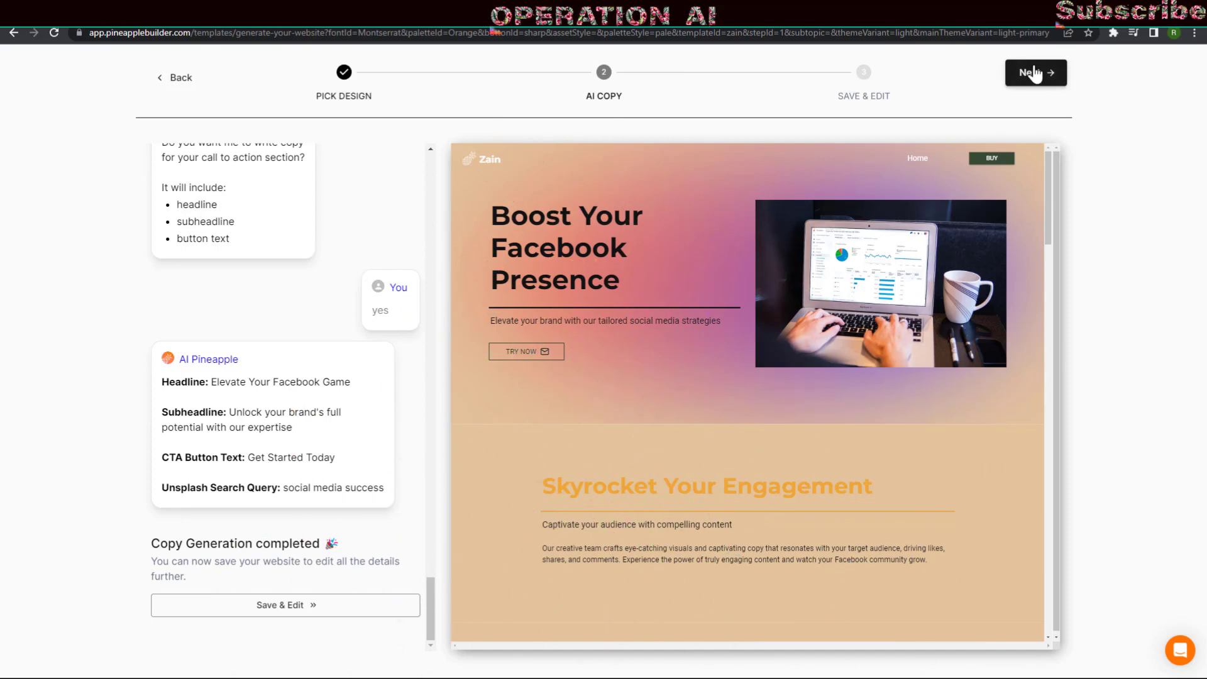
Sign in with Google, accept the terms, create the OPERATION AI workspace and accept the site name.
click(1036, 73)
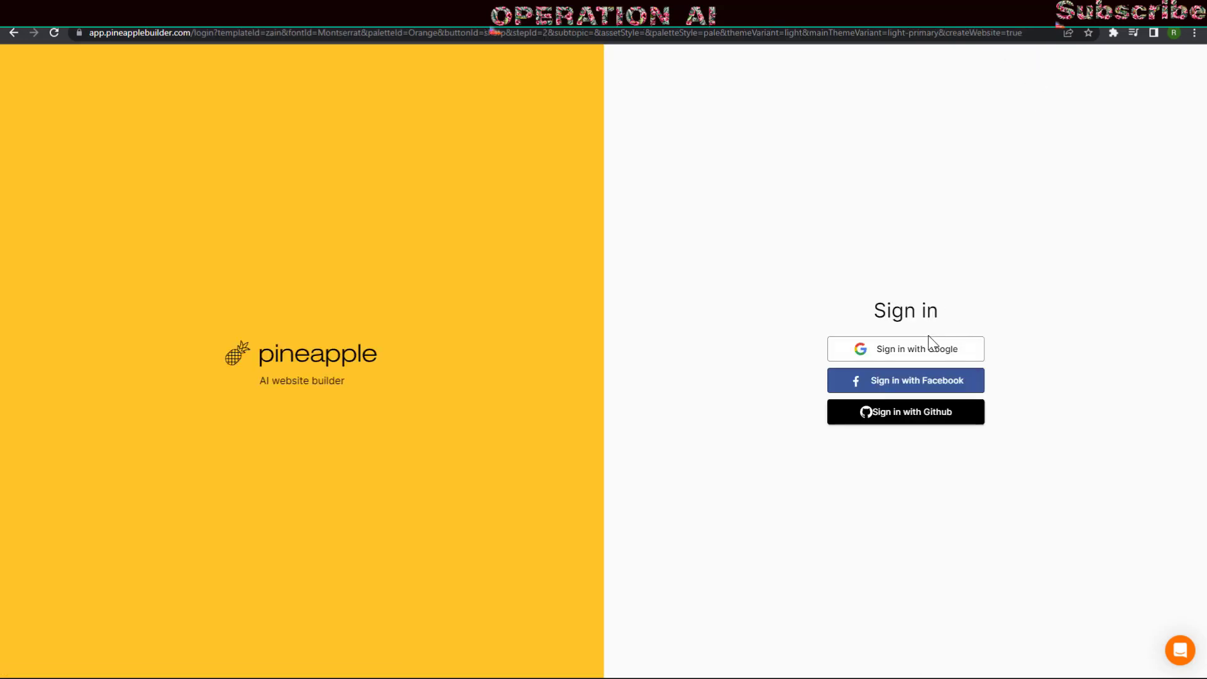
click(911, 351)
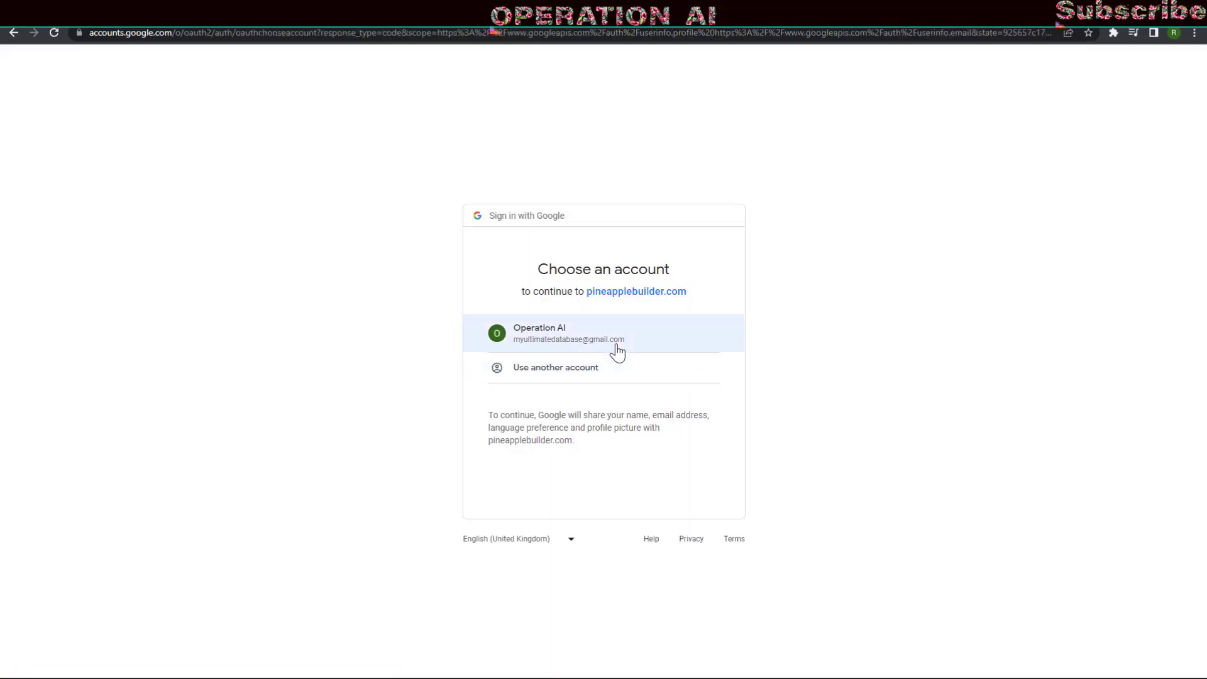
click(618, 350)
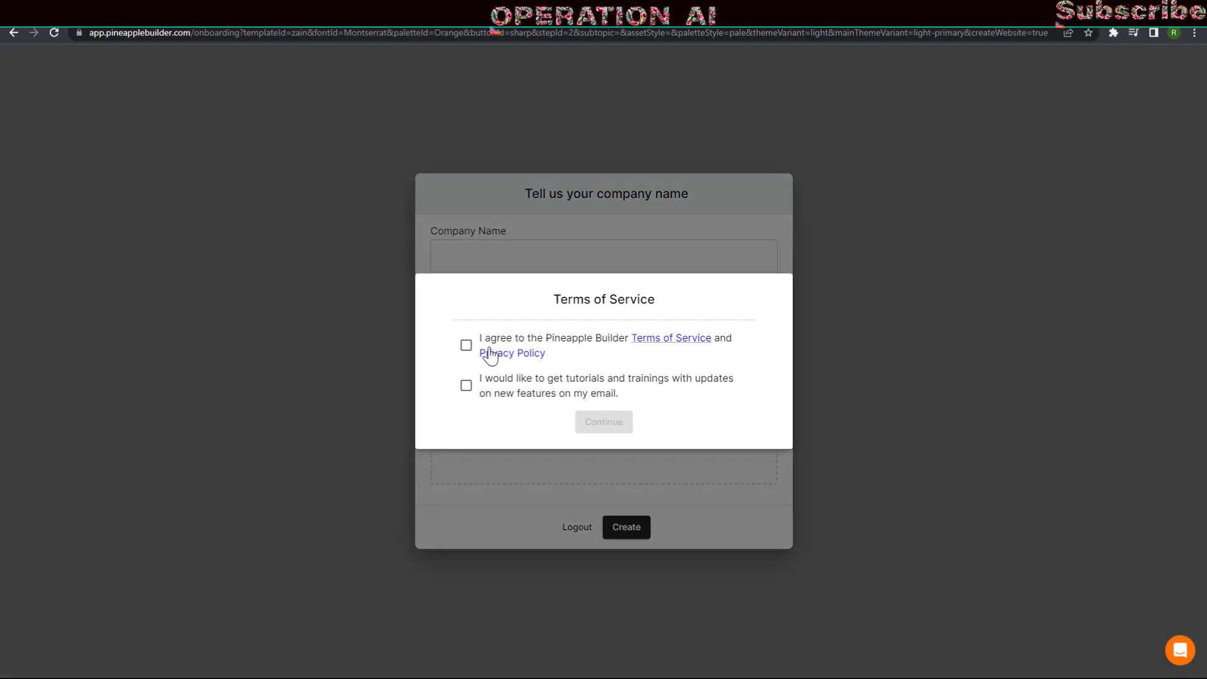
click(466, 346)
click(604, 422)
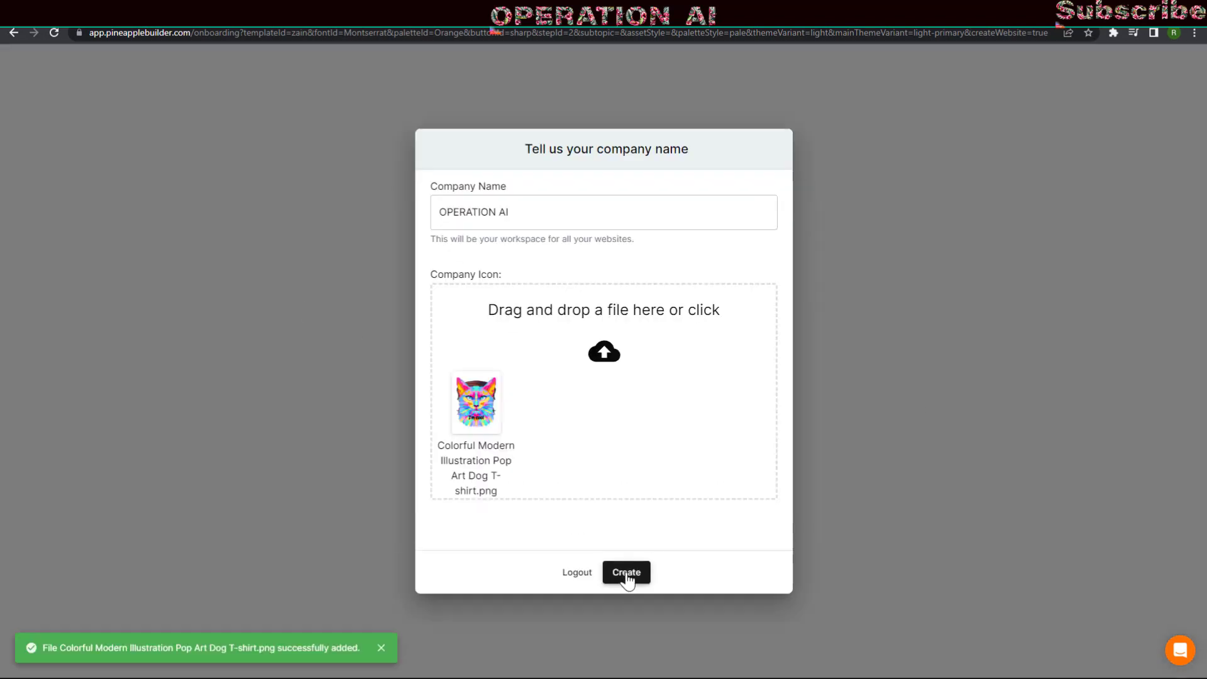
click(628, 572)
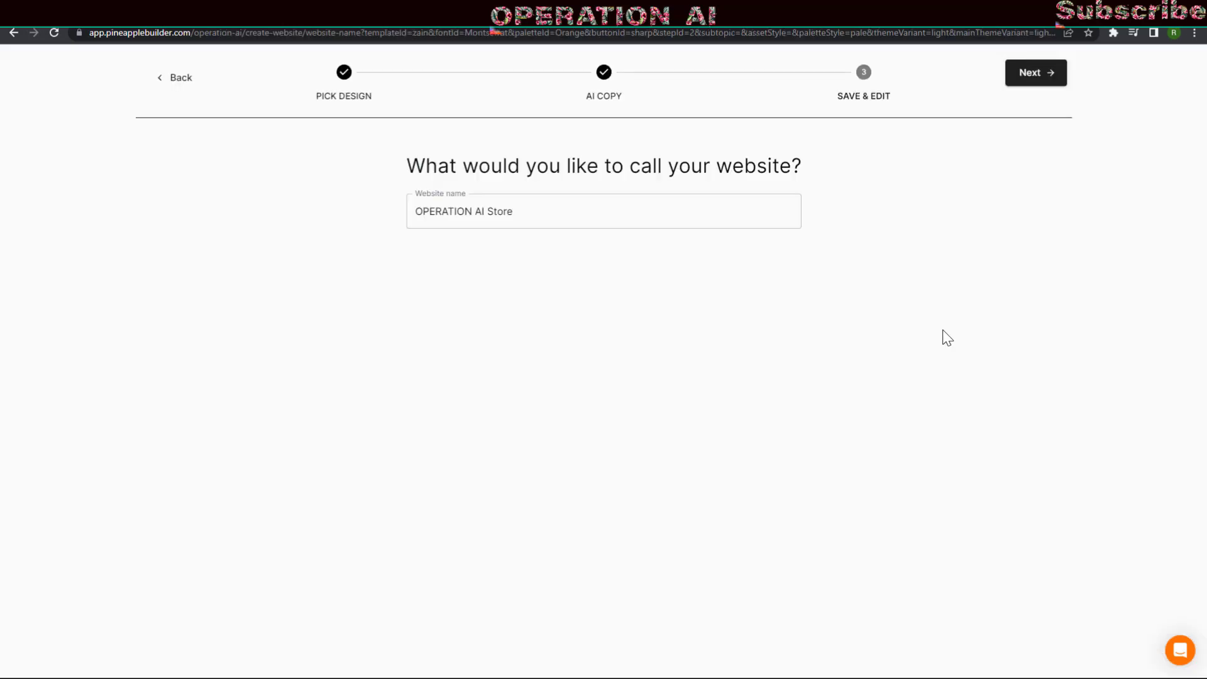
click(1036, 72)
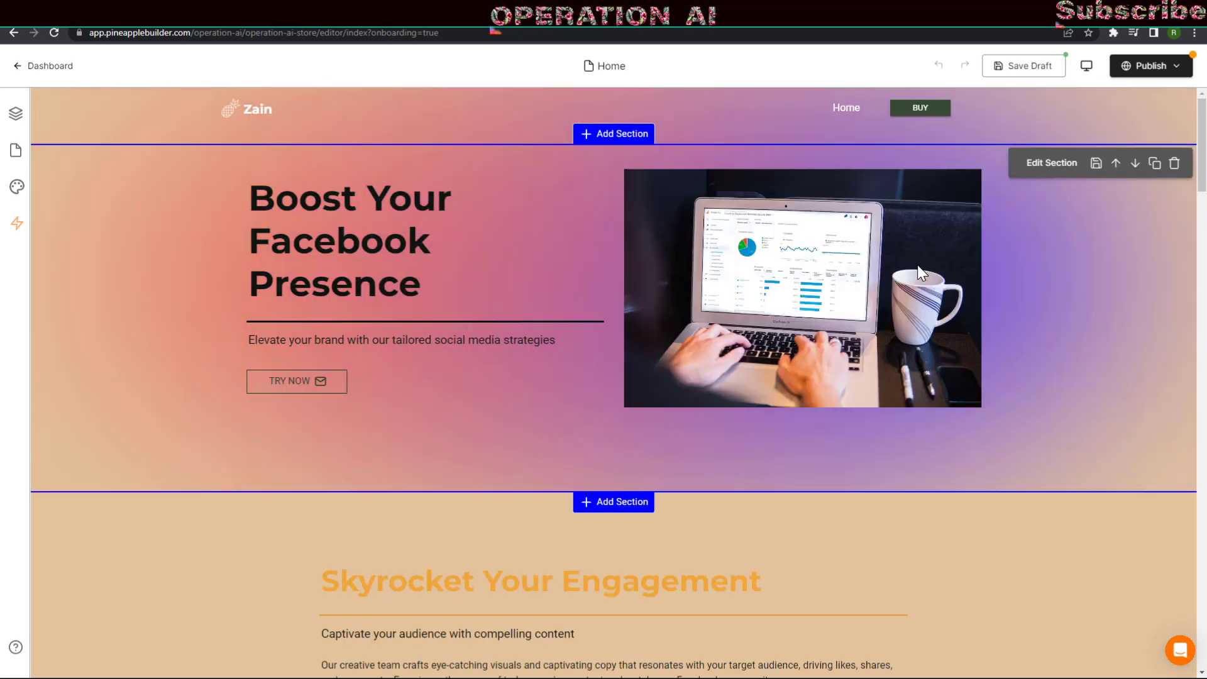
Collapse the Layers panel and choose Update live page to publish the Zain landing page.
click(920, 272)
click(19, 114)
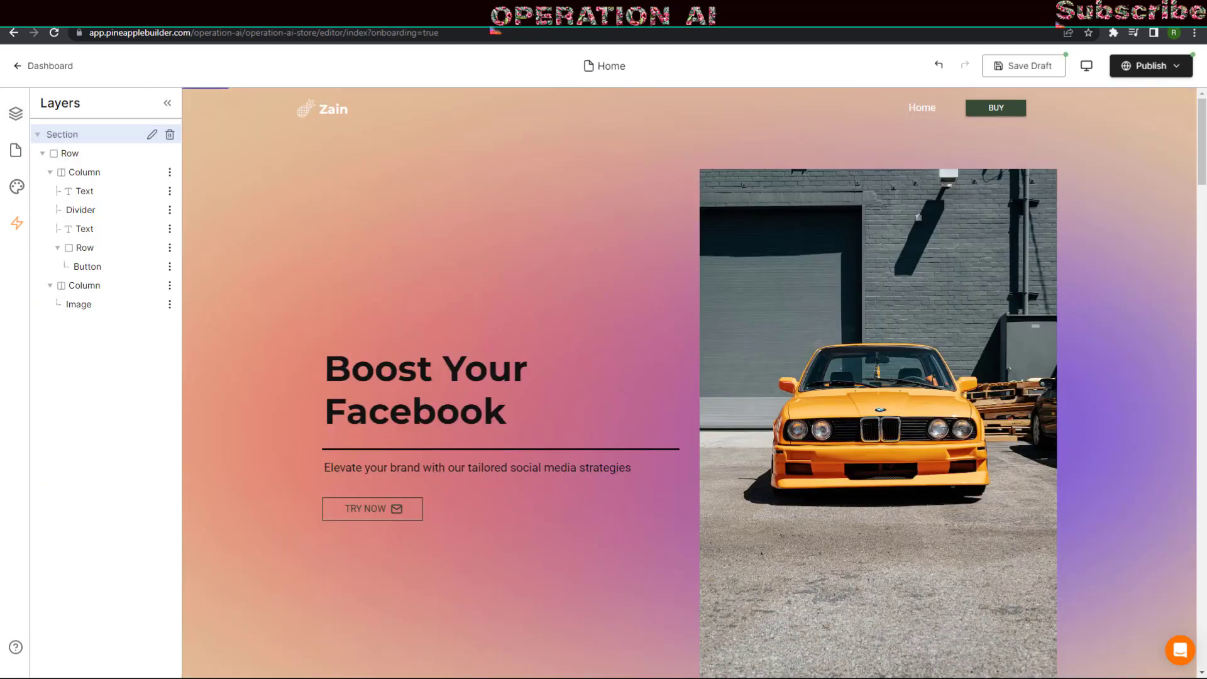
click(1151, 66)
click(1106, 168)
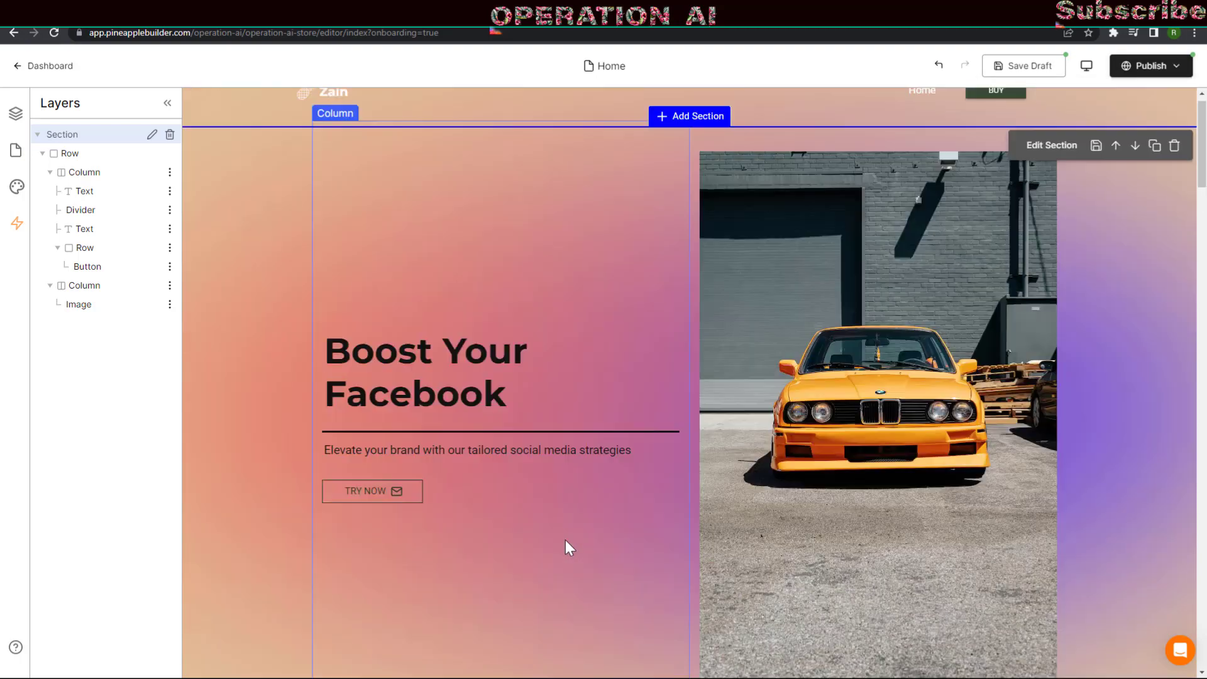
scroll(565, 541, down, 8)
scroll(609, 542, down, 5)
scroll(611, 543, down, 5)
scroll(611, 543, down, 5)
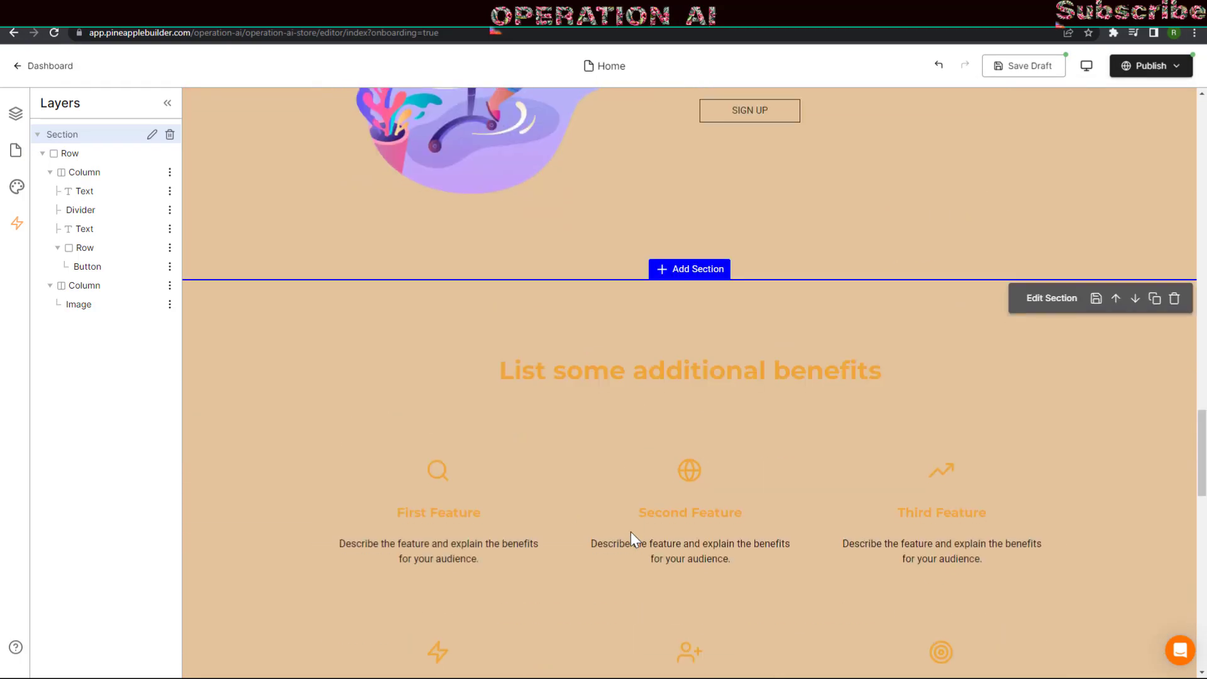
scroll(631, 532, down, 3)
drag(650, 362, 859, 362)
scroll(984, 456, up, 5)
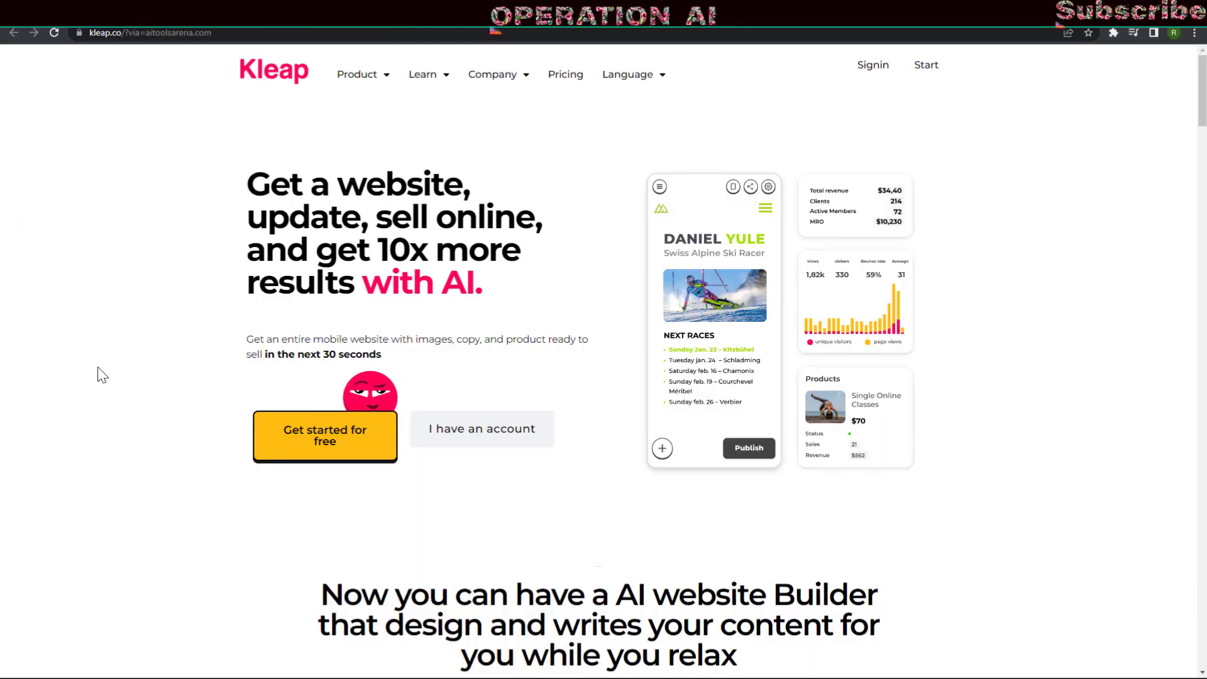
Start a free Kleap site for a Tech startup whose goal is making money online.
click(371, 454)
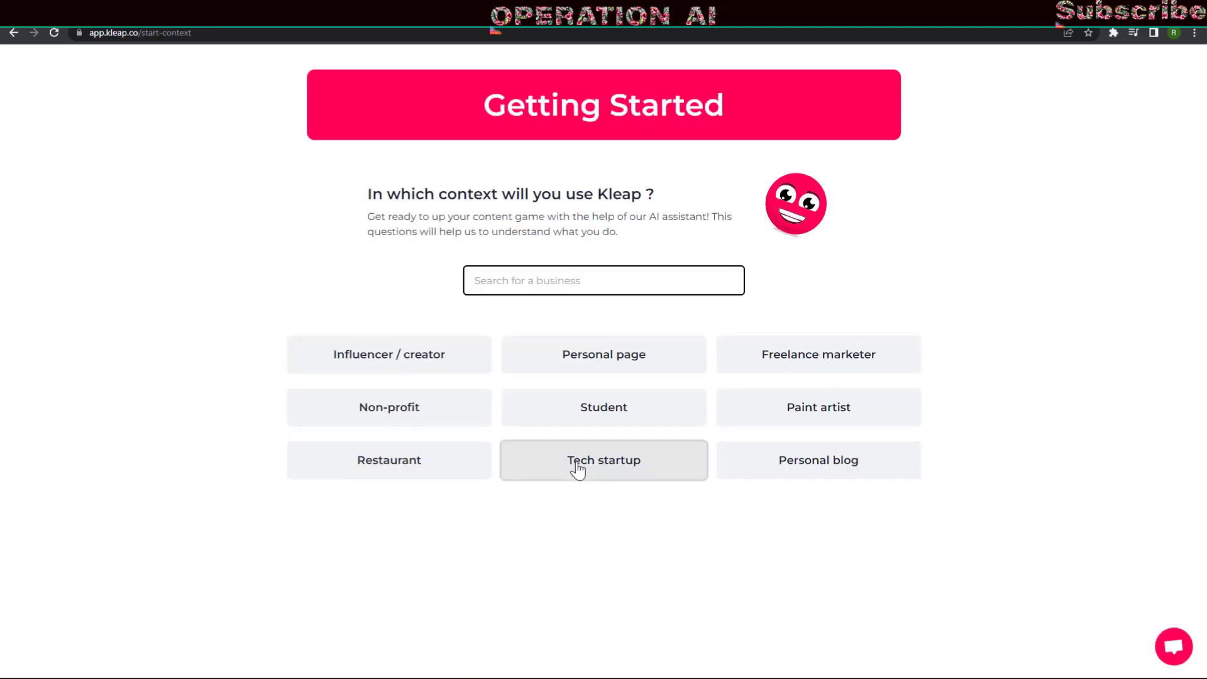
click(576, 462)
click(590, 337)
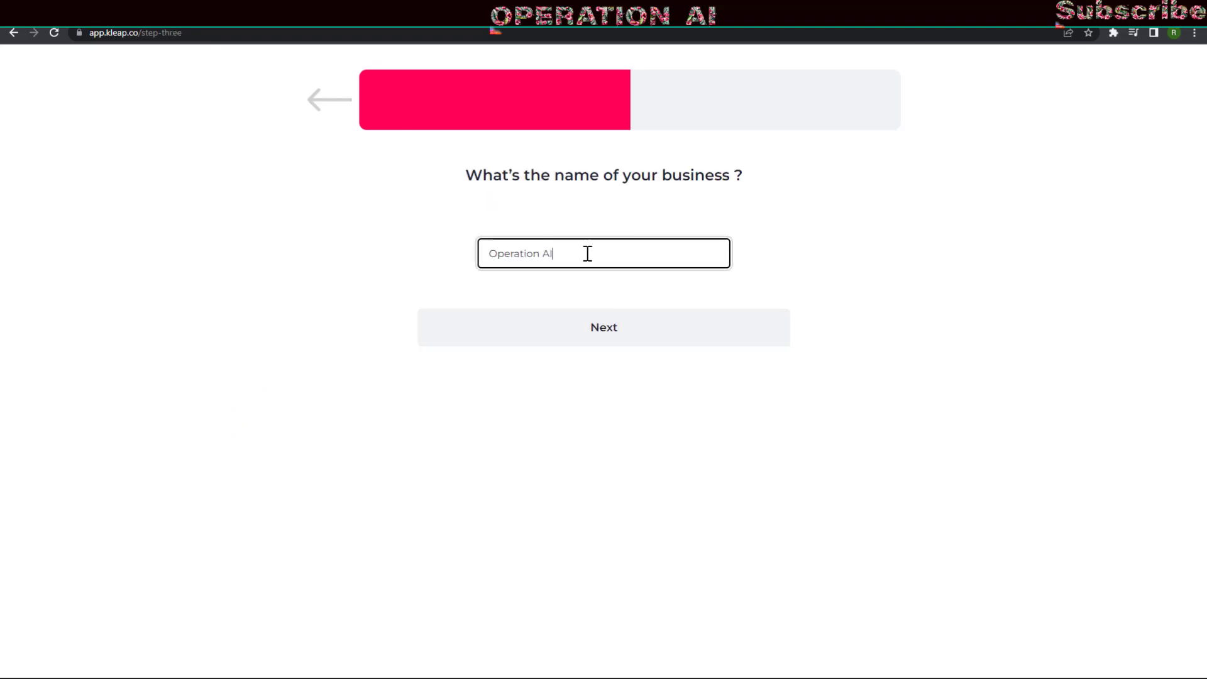
Enter the Operation AI business details and phone number, and use the cat picture as the logo.
click(604, 327)
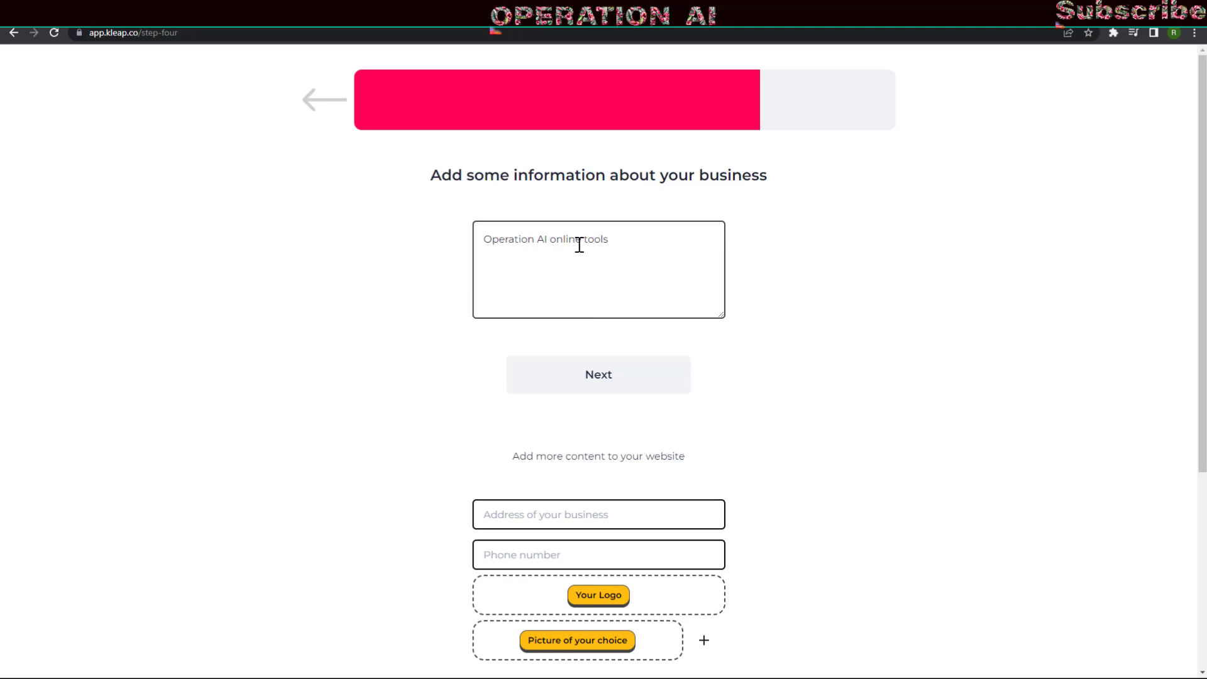
text(e AI tools to everyone to boost their productivity at work.)
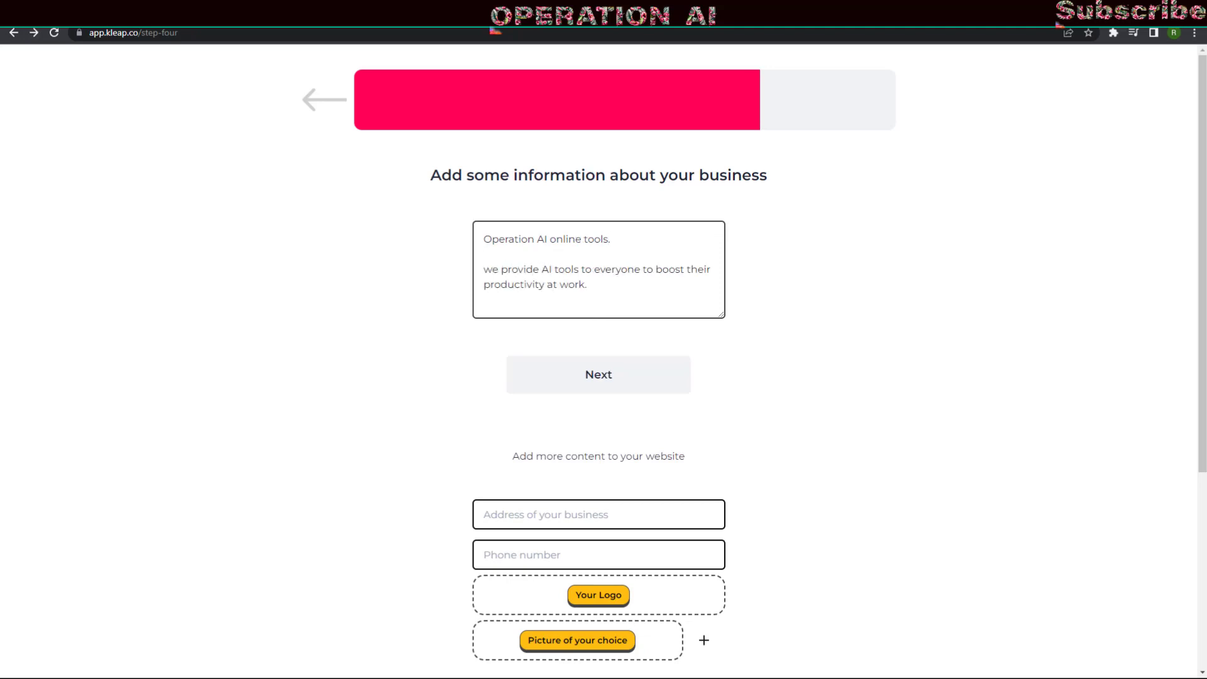
scroll(893, 383, down, 1)
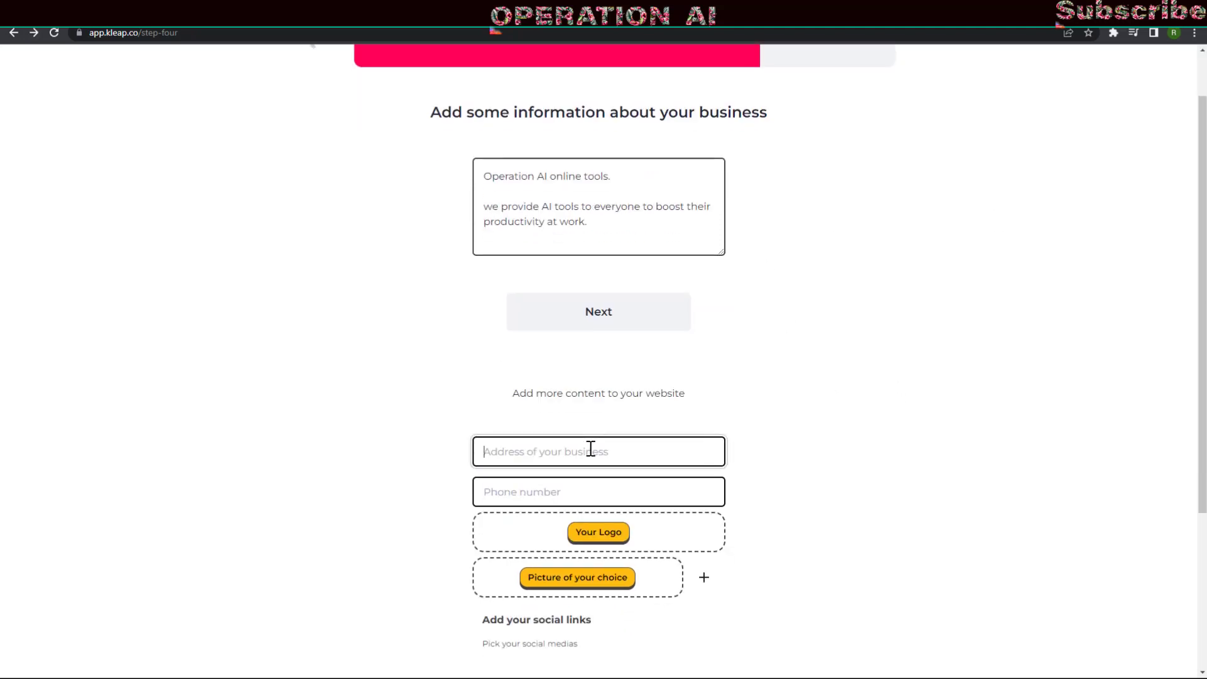
key(Tab)
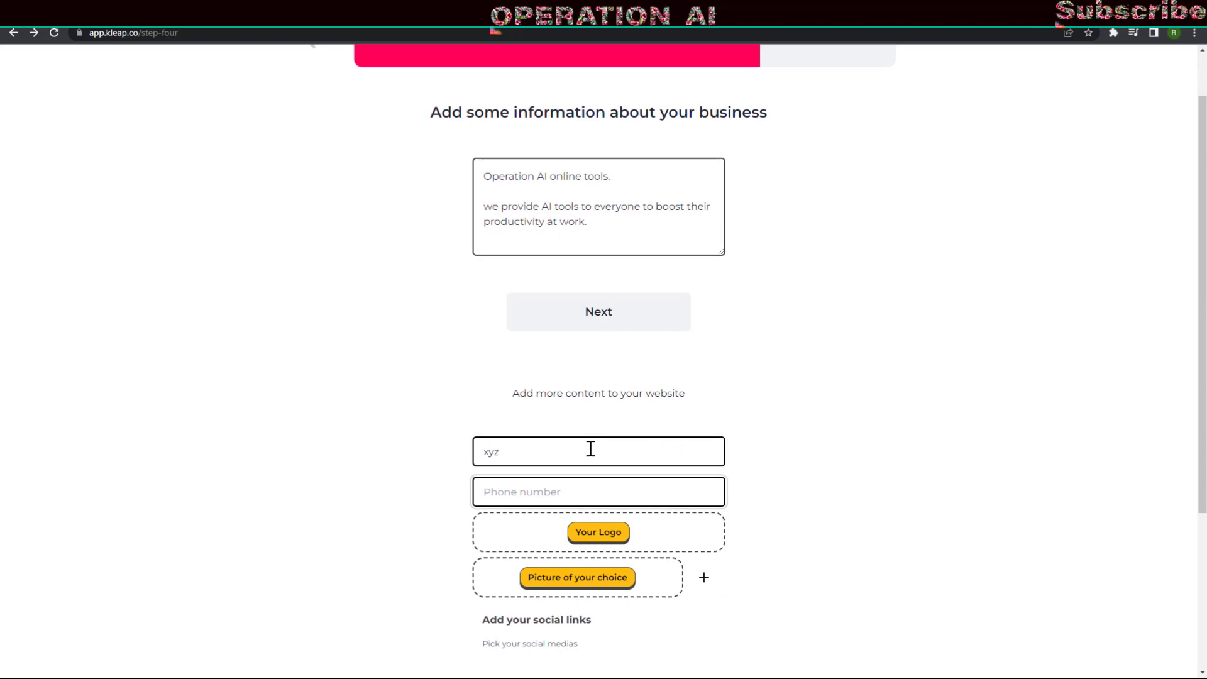
click(590, 534)
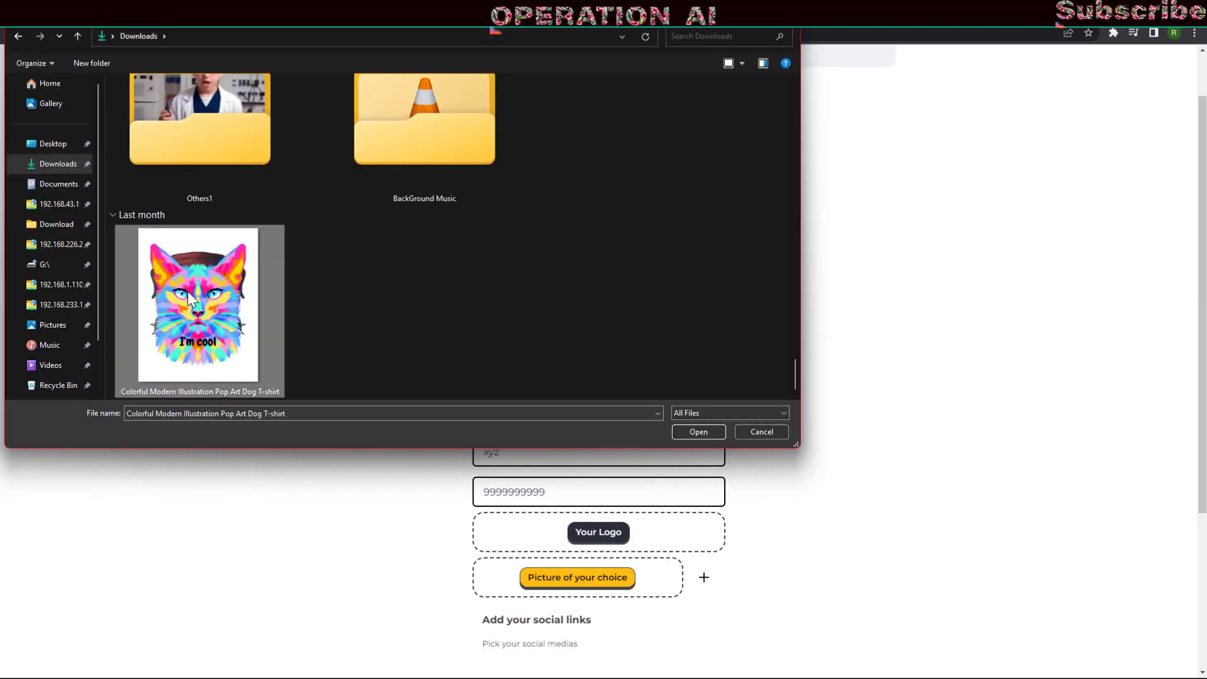
key(Escape)
scroll(817, 448, down, 2)
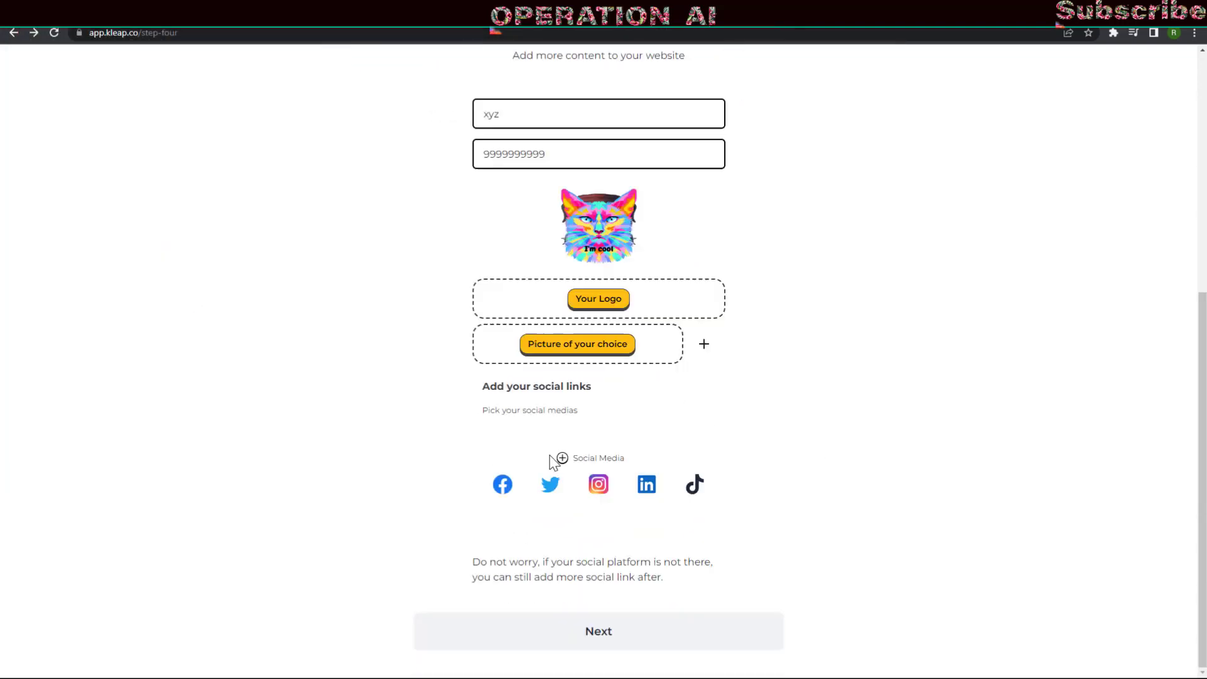
Generate the site, switch to desktop view and make the page container full-width.
click(603, 637)
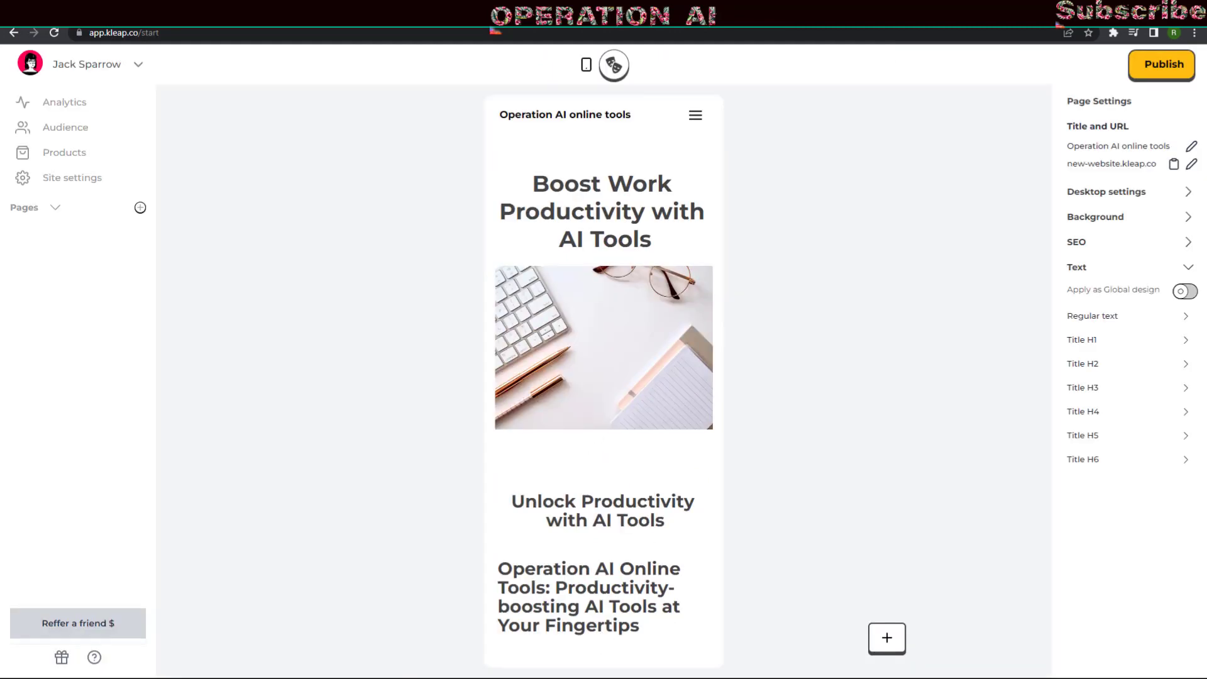
click(586, 65)
scroll(604, 377, down, 8)
scroll(604, 378, up, 8)
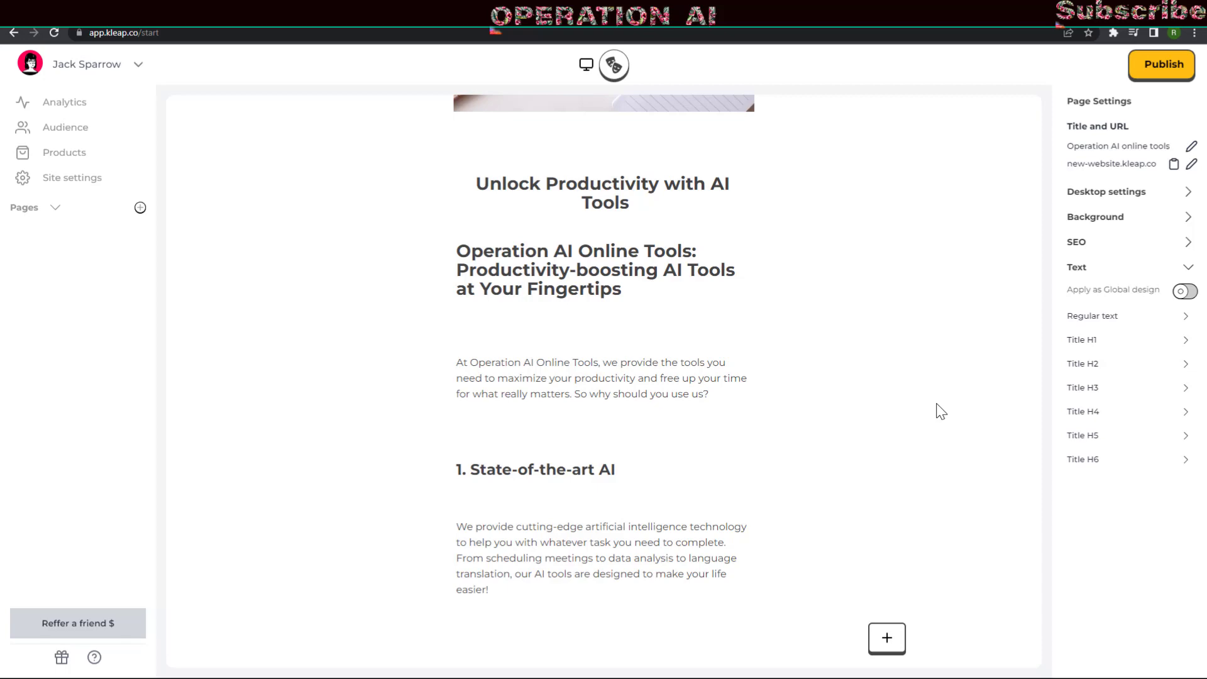
click(1192, 146)
click(1189, 218)
click(1175, 316)
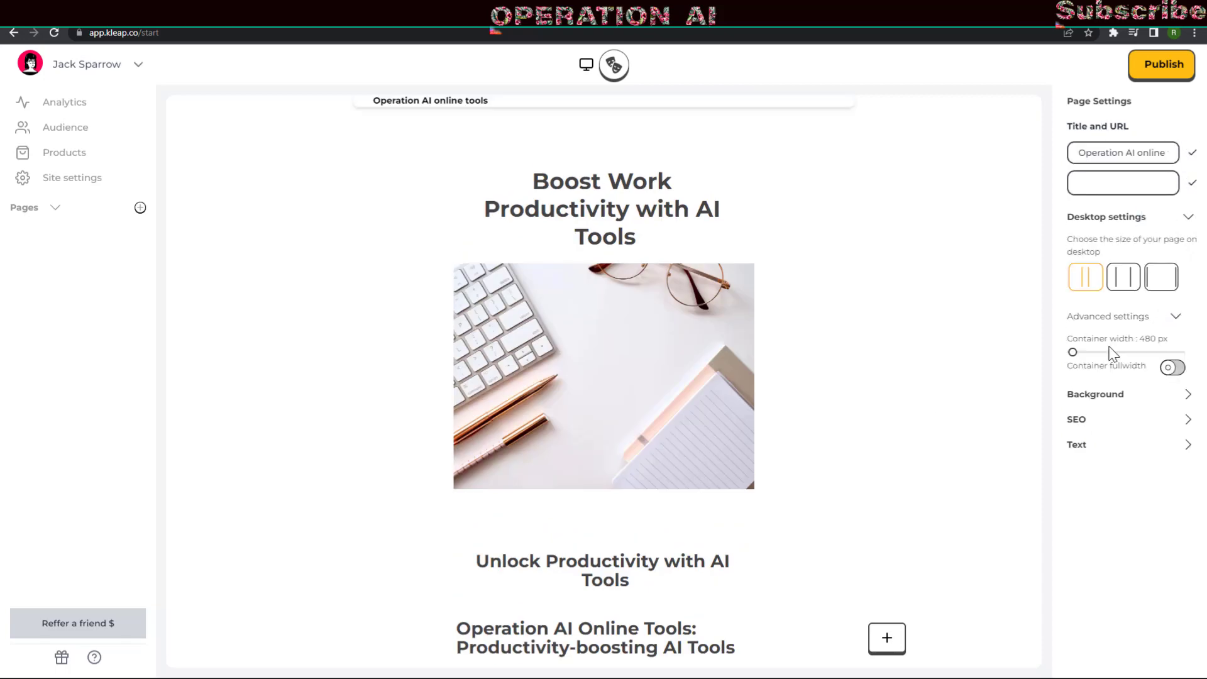
click(1172, 367)
Set a grass photo from the free image search as the page background.
click(1188, 394)
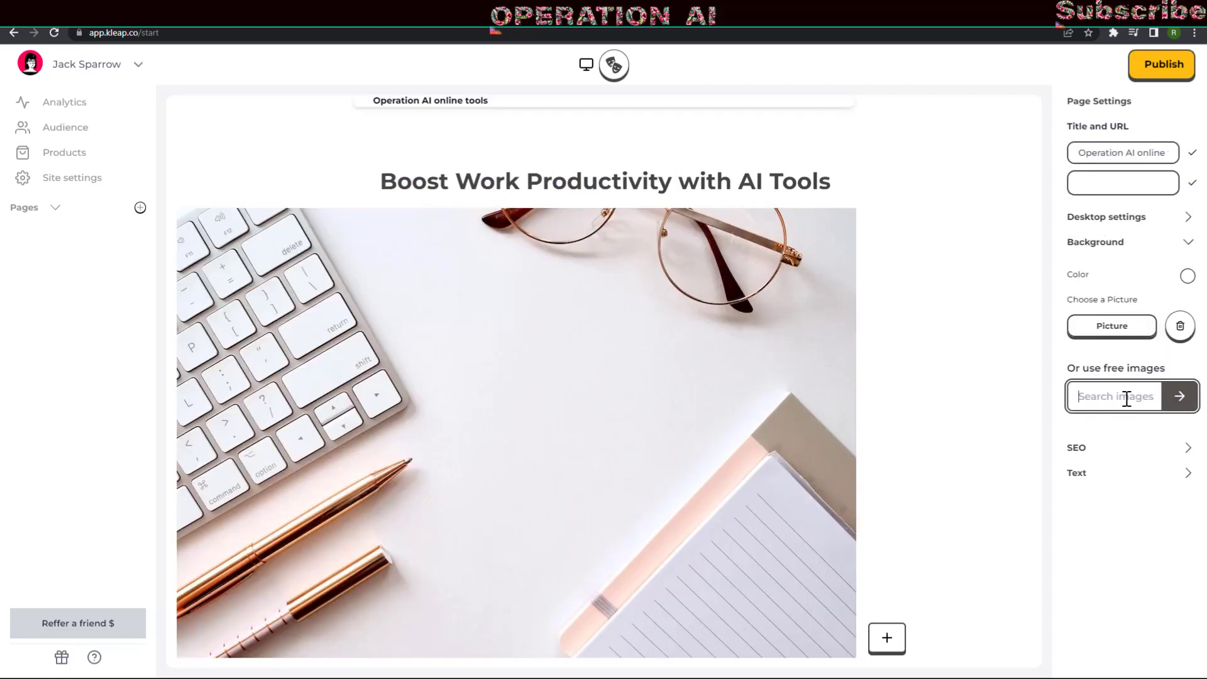
text(grass)
click(1179, 397)
click(1132, 372)
Add an SEO title and meta description for the page.
click(1187, 448)
scroll(1131, 443, down, 2)
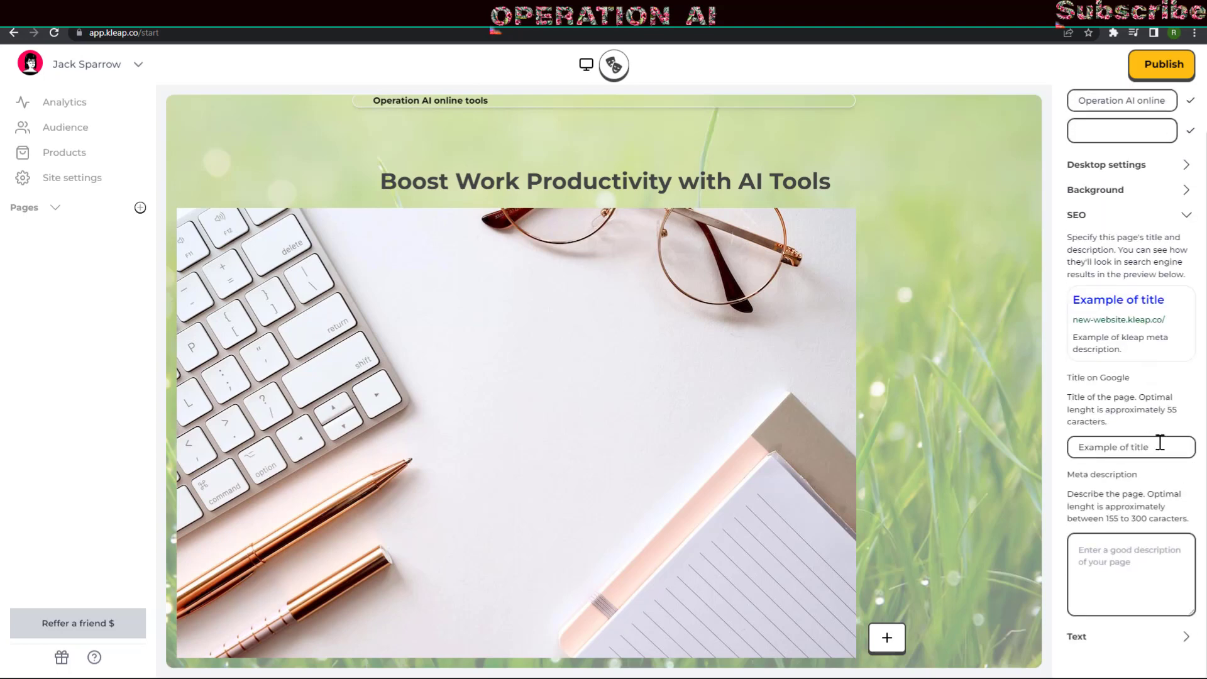
click(1161, 446)
text(AI Powered tools)
click(1107, 556)
text(Operation AI online tools)
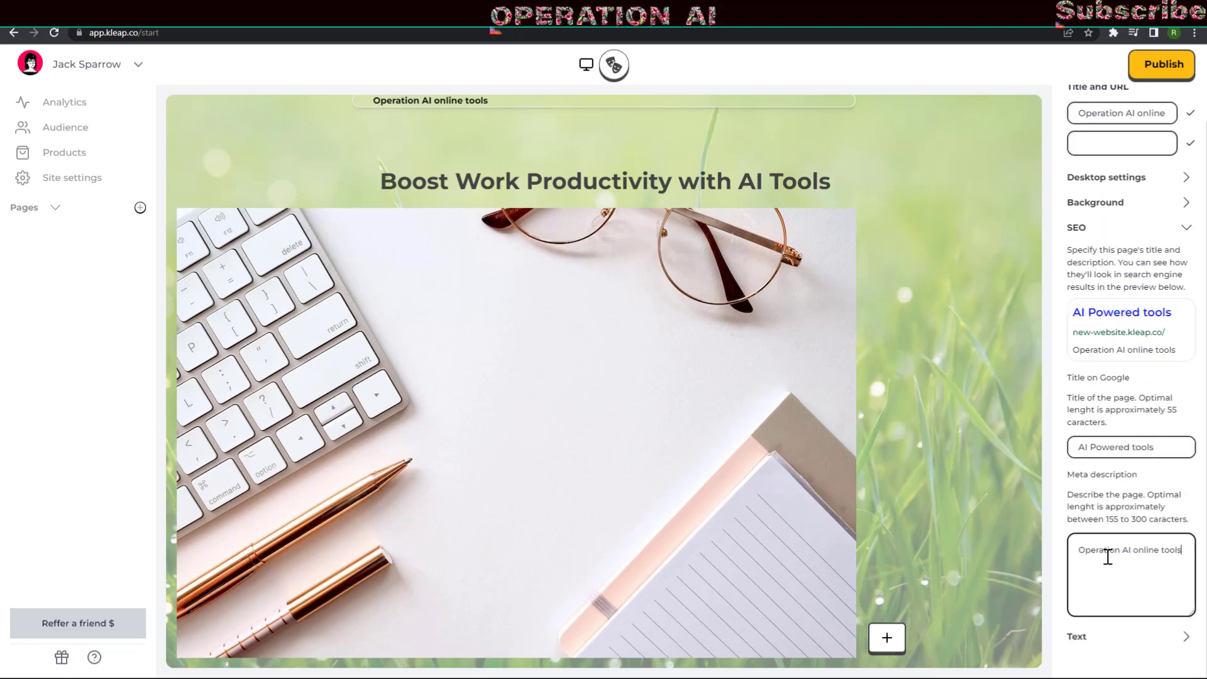
click(1077, 640)
Apply text styles as the global design, adjust the main heading style, and publish.
click(1132, 364)
click(1132, 485)
click(1114, 453)
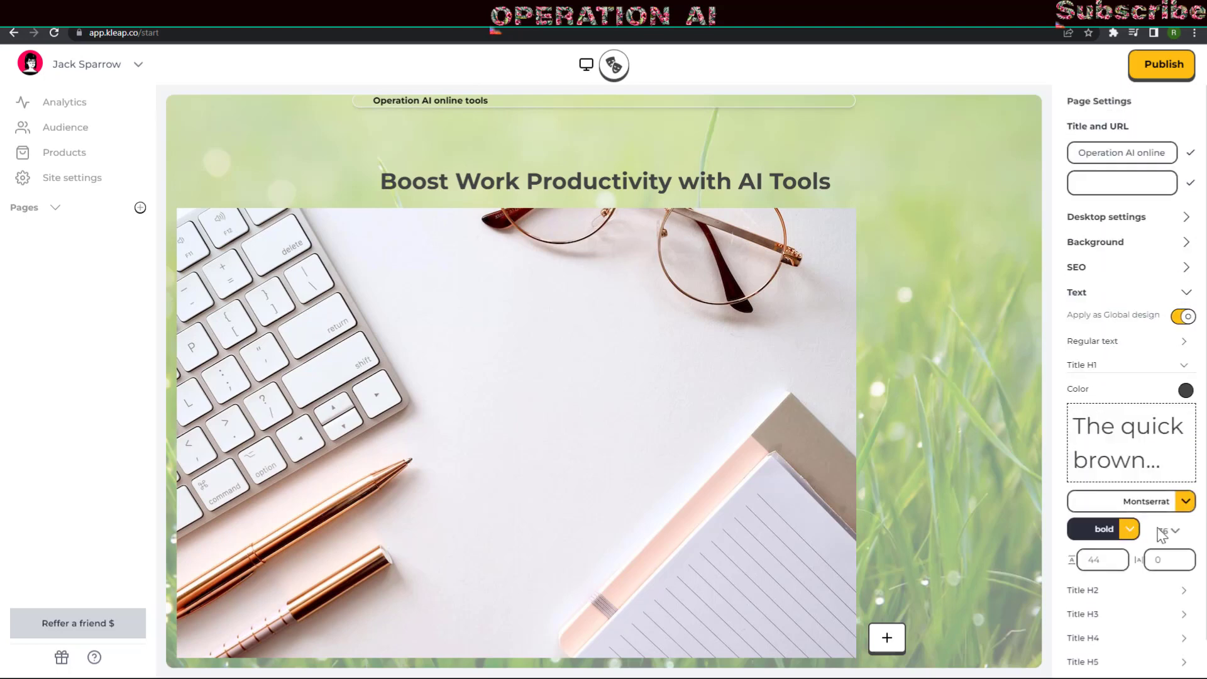
click(1103, 512)
click(1095, 538)
click(1163, 64)
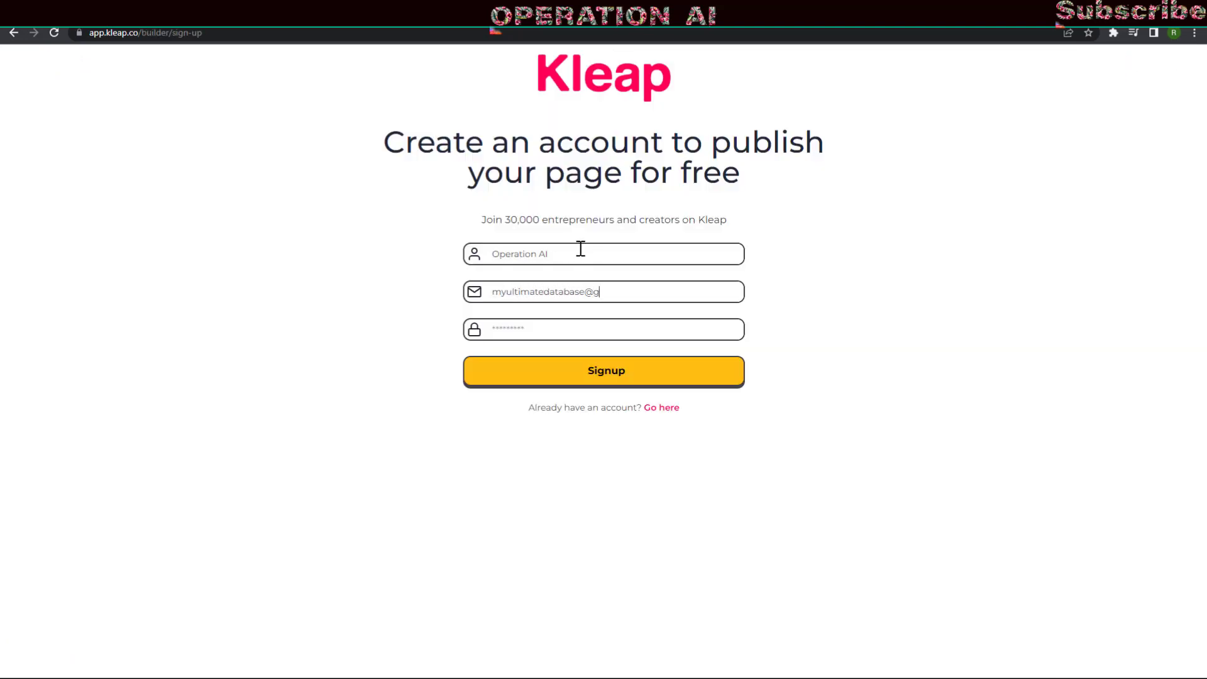
Submit the Kleap sign-up form and dismiss the save-password prompt.
click(604, 370)
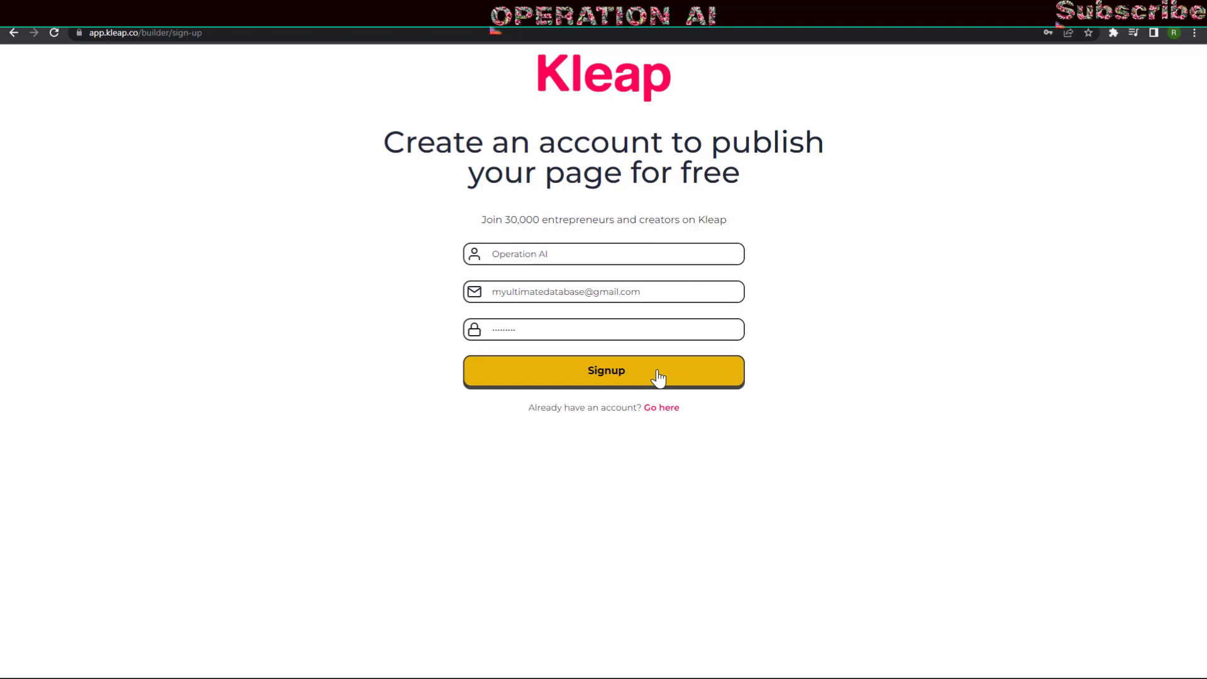
click(1078, 212)
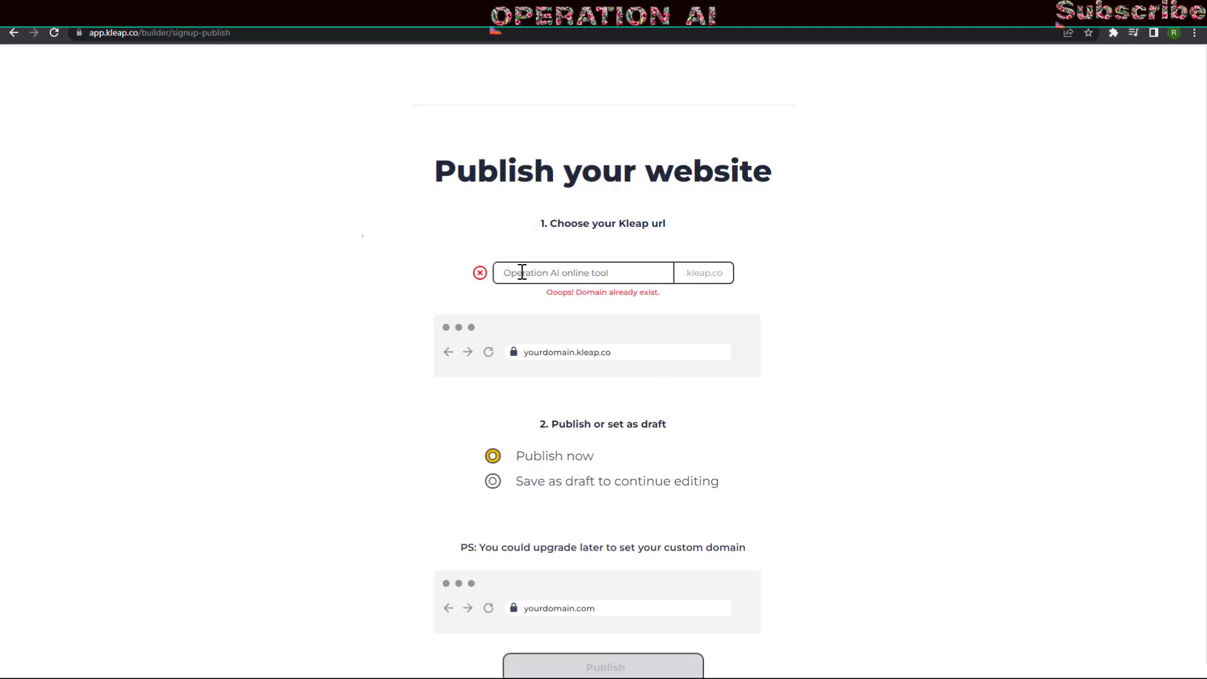